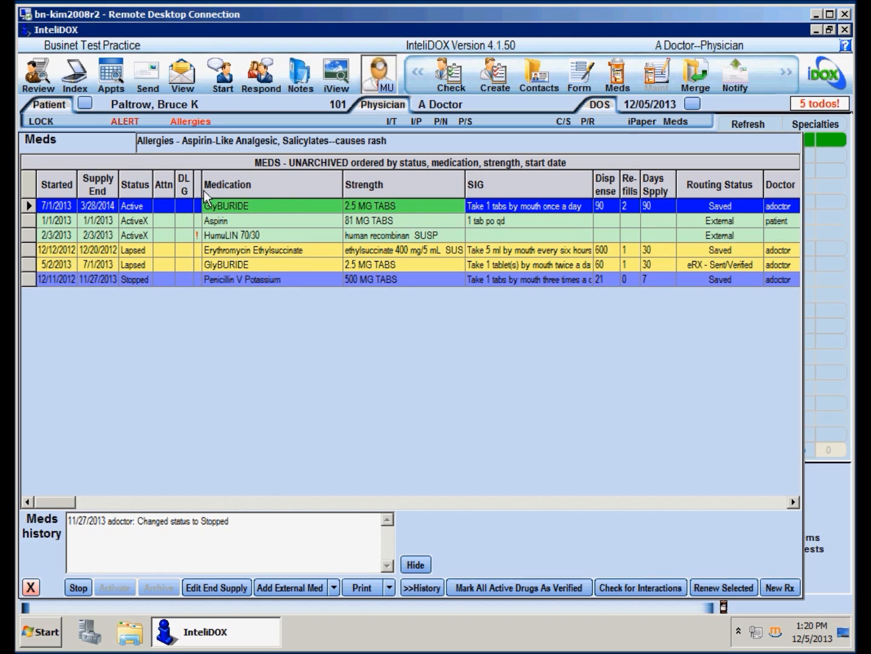
# Sort the patient's medication list by medication name and retrieve the PBM medication history for adding external meds
pyautogui.click(279, 191)
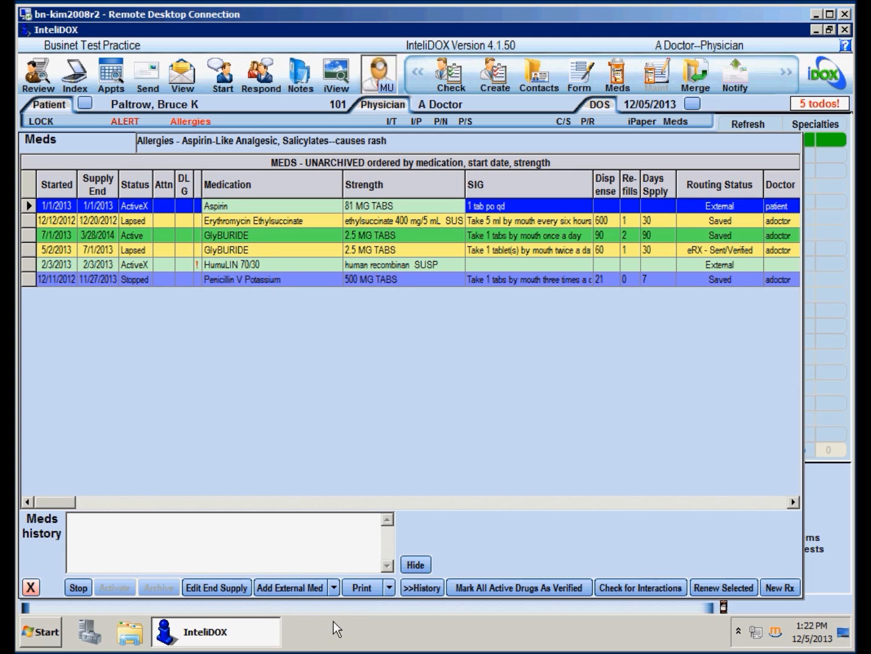
pyautogui.click(335, 589)
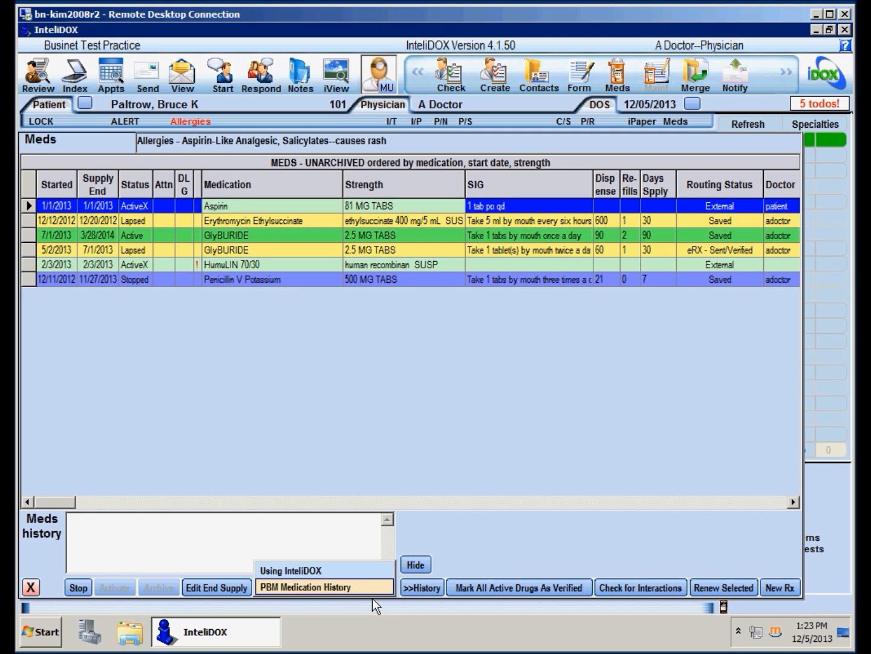
pyautogui.press('Return')
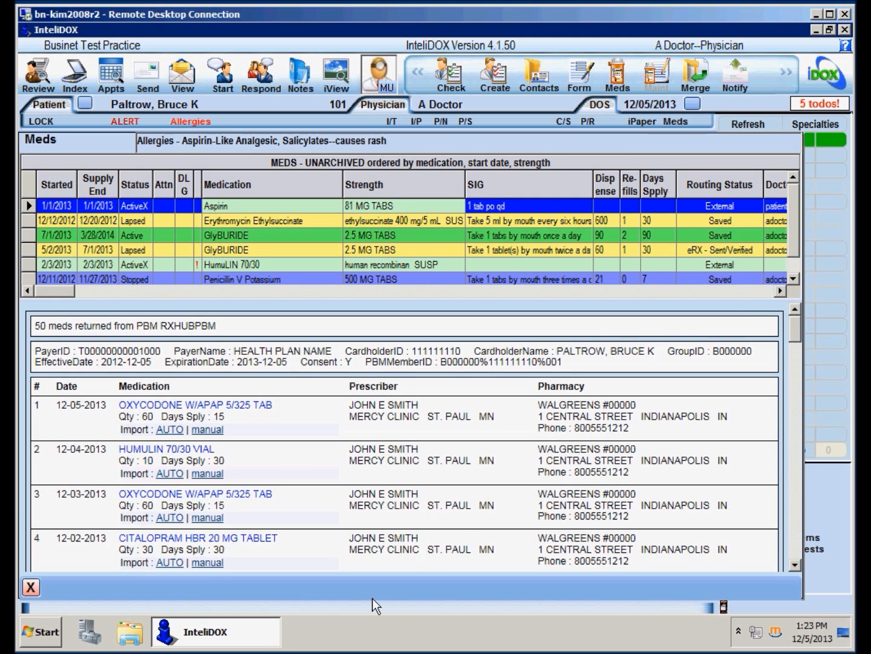
# Import Citalopram HBR 20 MG Tablet from the PBM history using the automatic import, without the manual form, and close the history
pyautogui.scroll(-2, 806, 575)
pyautogui.scroll(-3, 805, 575)
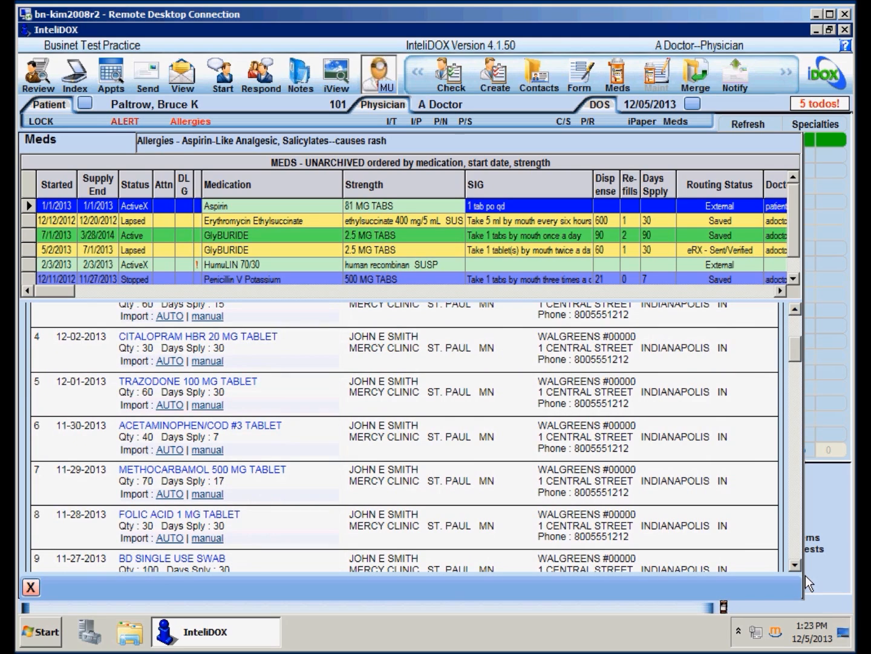
pyautogui.click(206, 361)
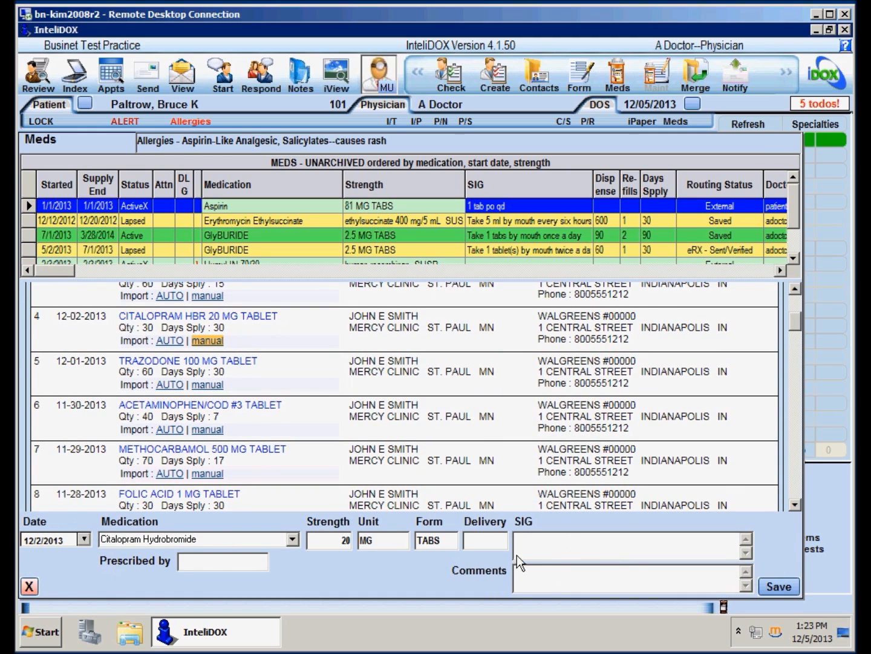
pyautogui.click(29, 586)
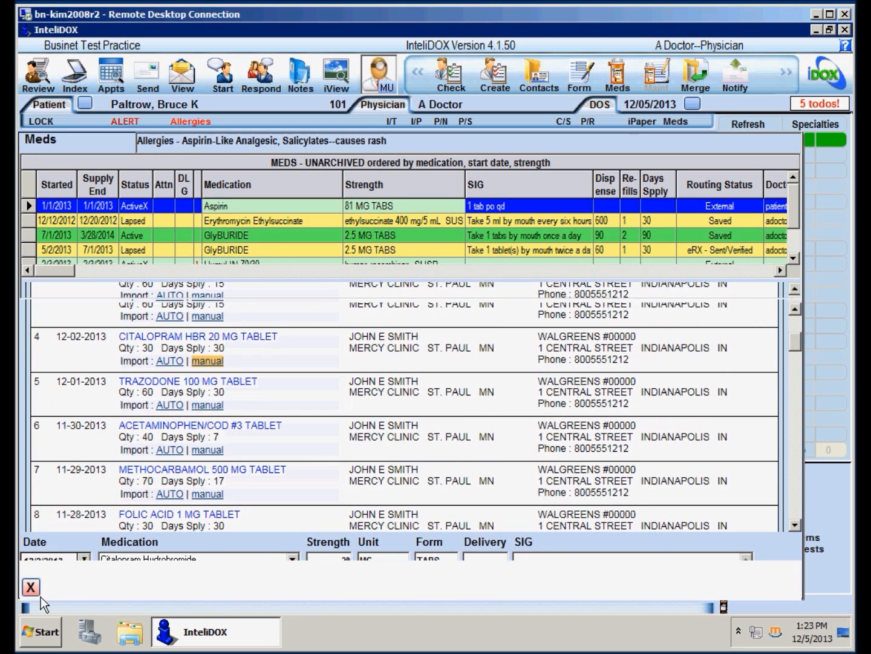
pyautogui.click(177, 369)
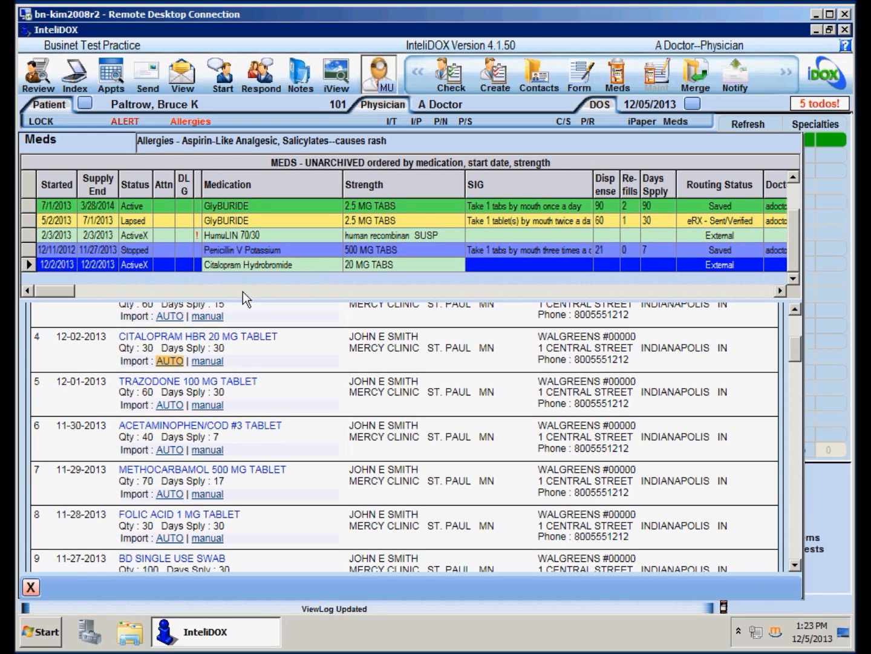
pyautogui.click(30, 586)
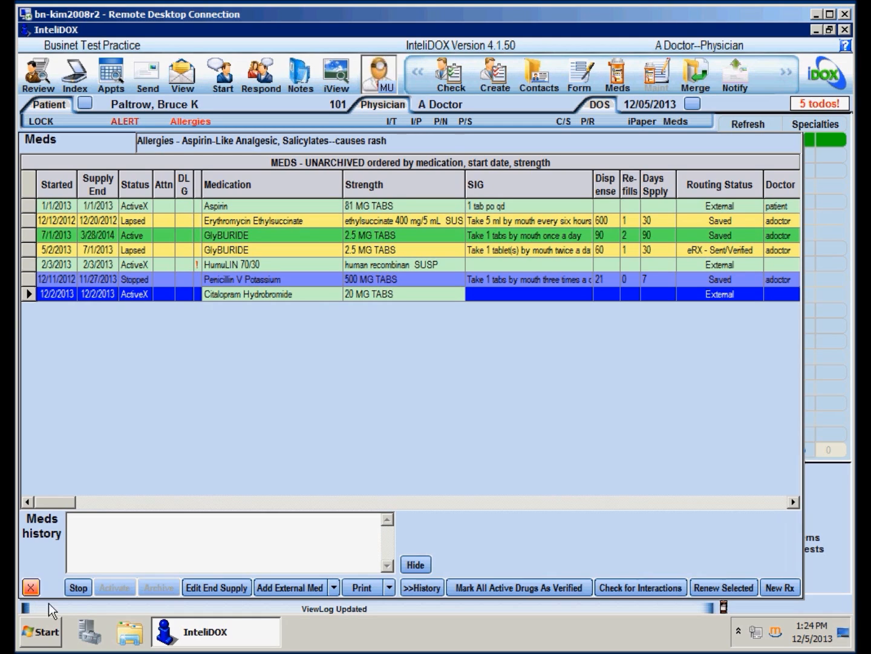
# Enter Advil 200MG TABS as an external medication using InteliDOX, with the SIG "patient takes 2 tabs q8h prn knee pain"
pyautogui.click(334, 590)
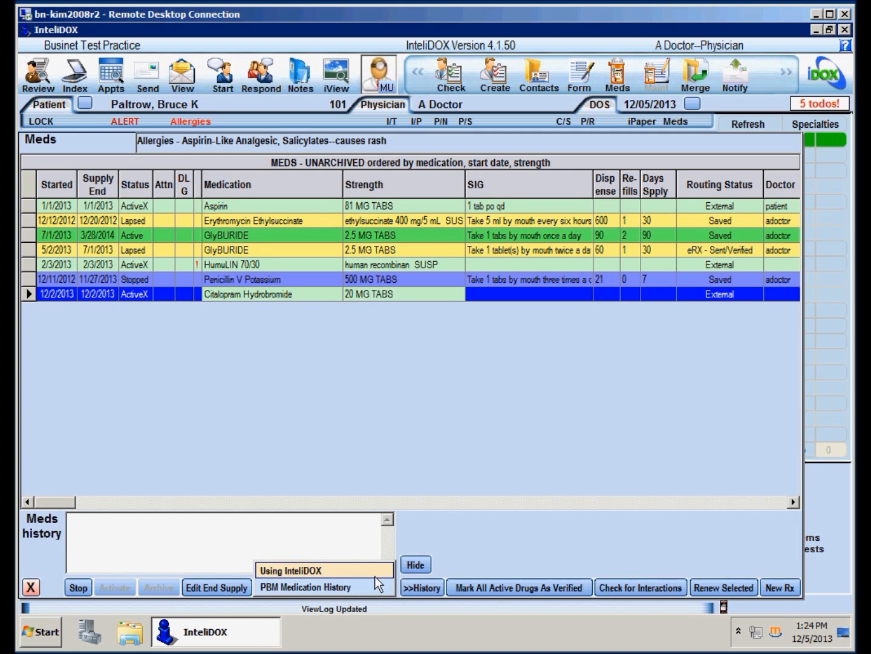
pyautogui.click(374, 575)
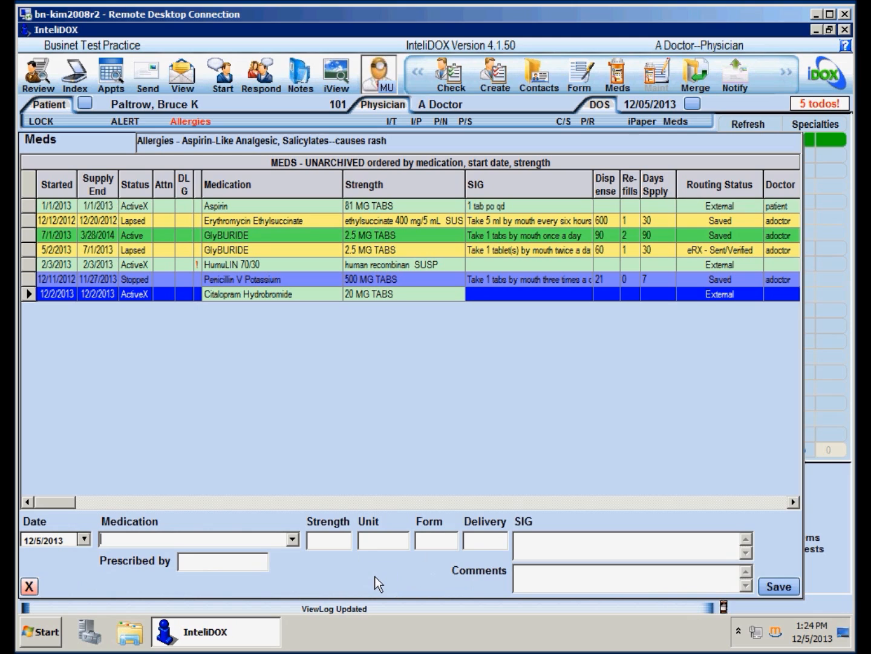
pyautogui.write('advil')
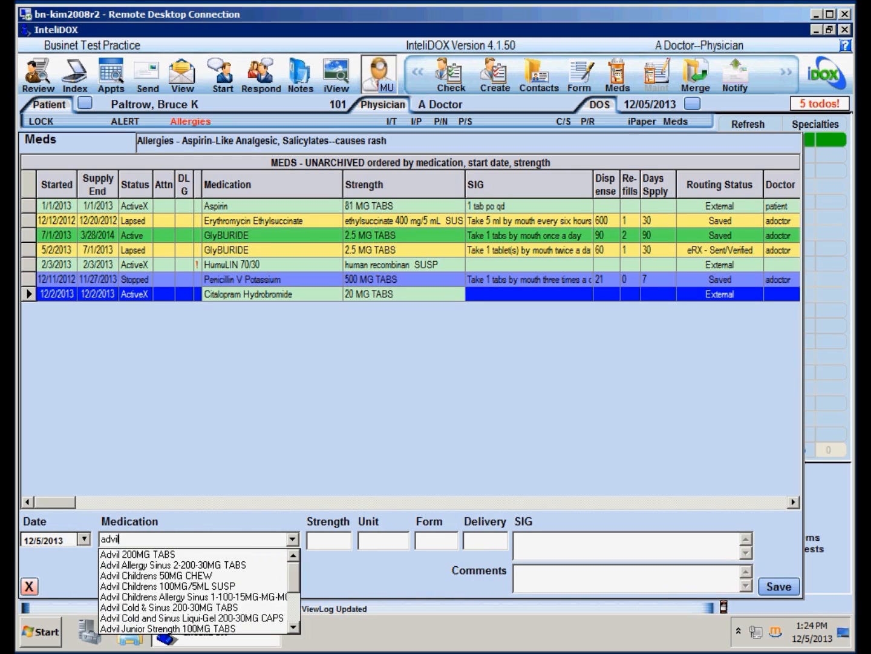
pyautogui.press('Down')
pyautogui.press('Return')
pyautogui.click(532, 556)
pyautogui.write('patient takes ')
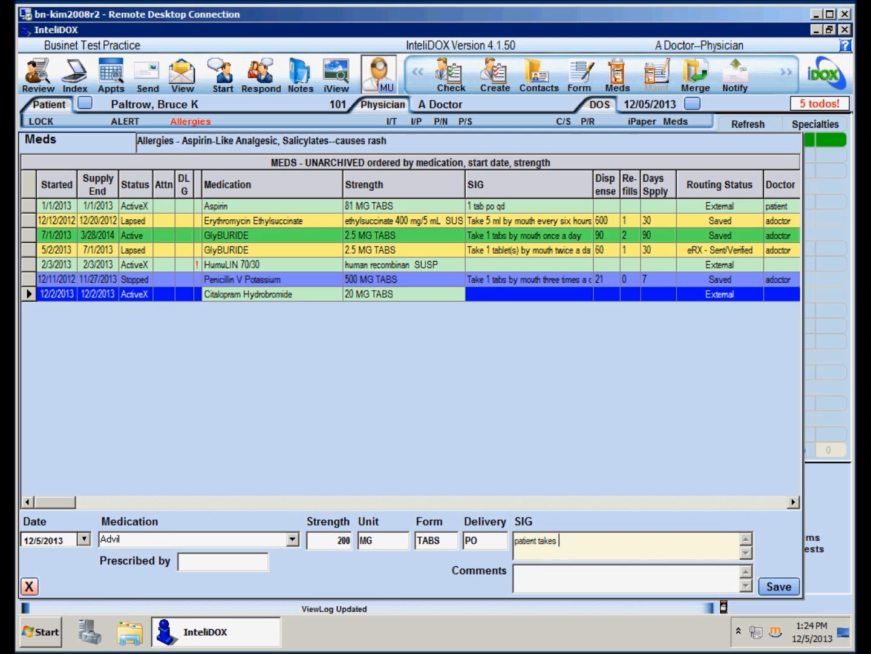
pyautogui.write('2 tabs q8h prn knee pain')
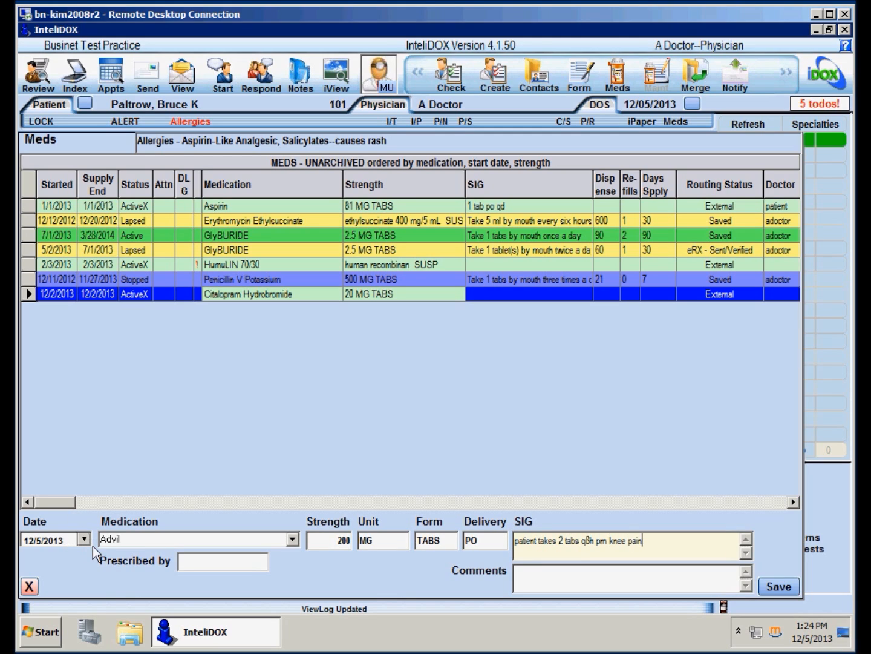
# Set the Advil entry's date to 11/11/2013, save it to the medication list and close the external medication form
pyautogui.click(86, 539)
pyautogui.click(37, 376)
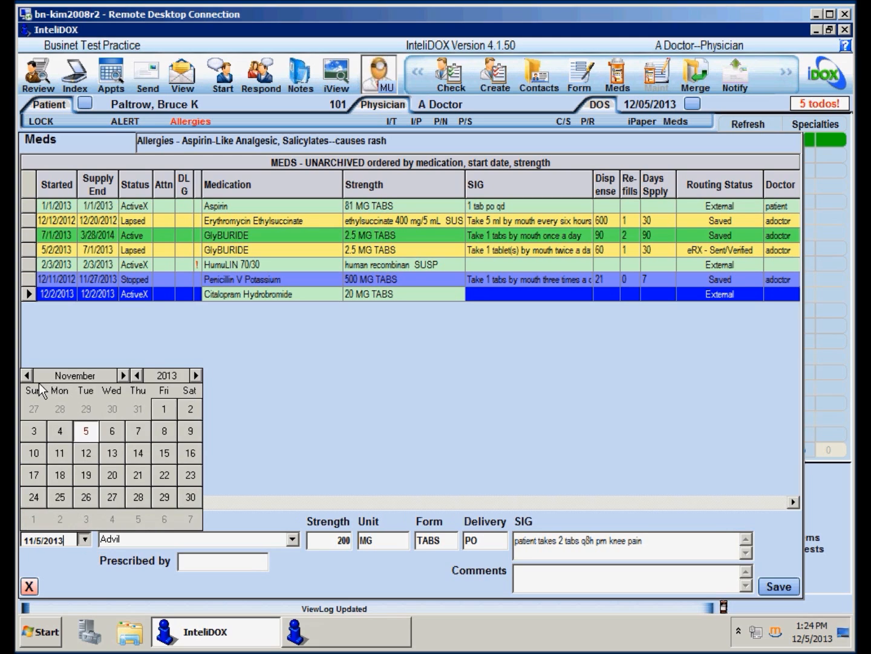
pyautogui.click(72, 462)
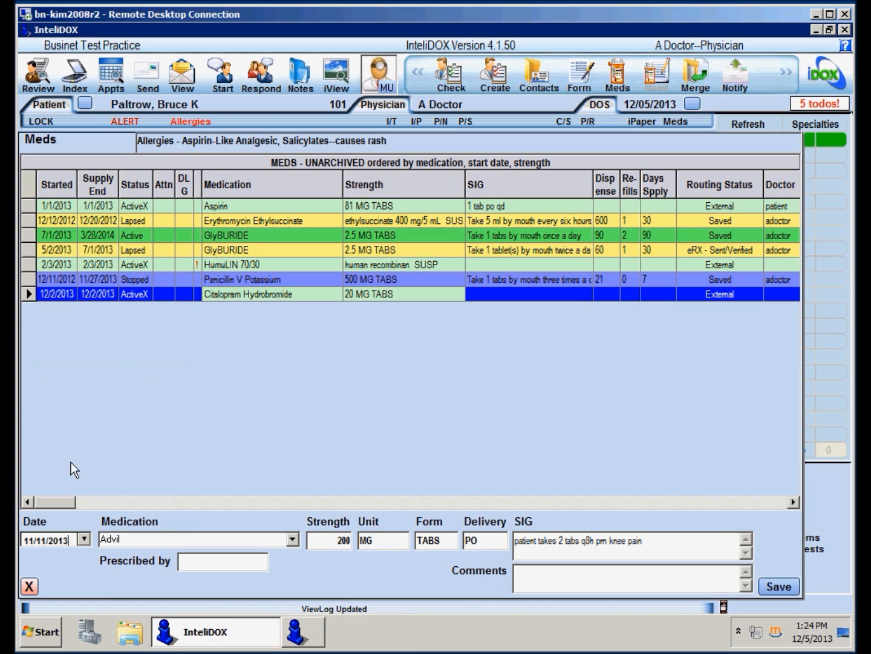
pyautogui.click(797, 589)
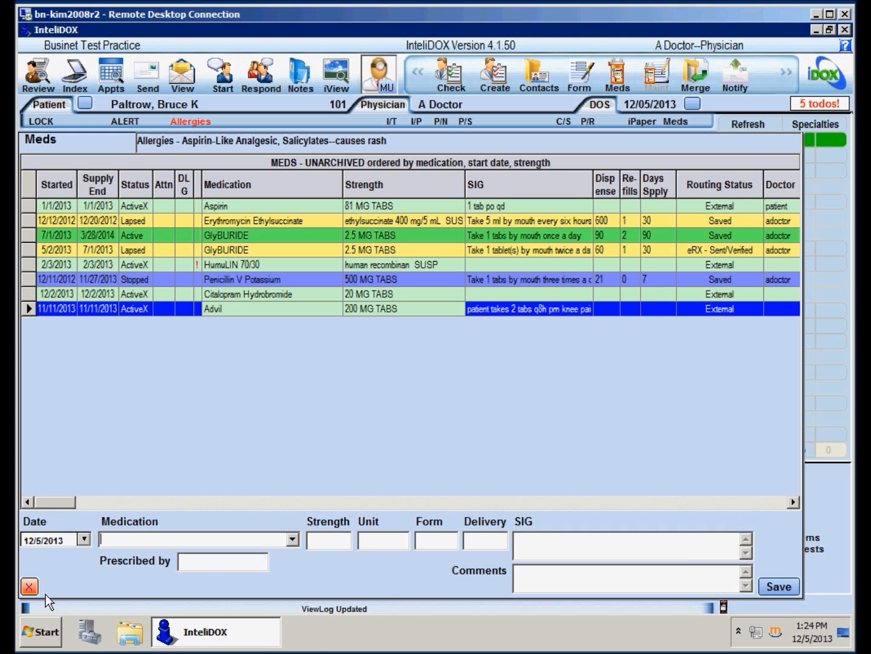
pyautogui.click(37, 591)
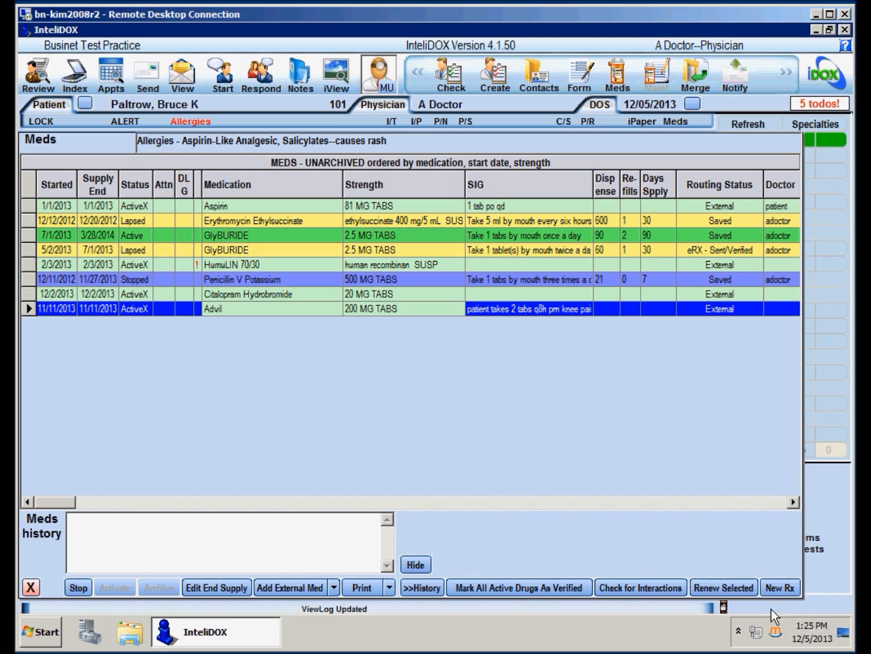
# Start a new prescription and review the expanded health plan coverage details, collapsing them when done
pyautogui.click(794, 594)
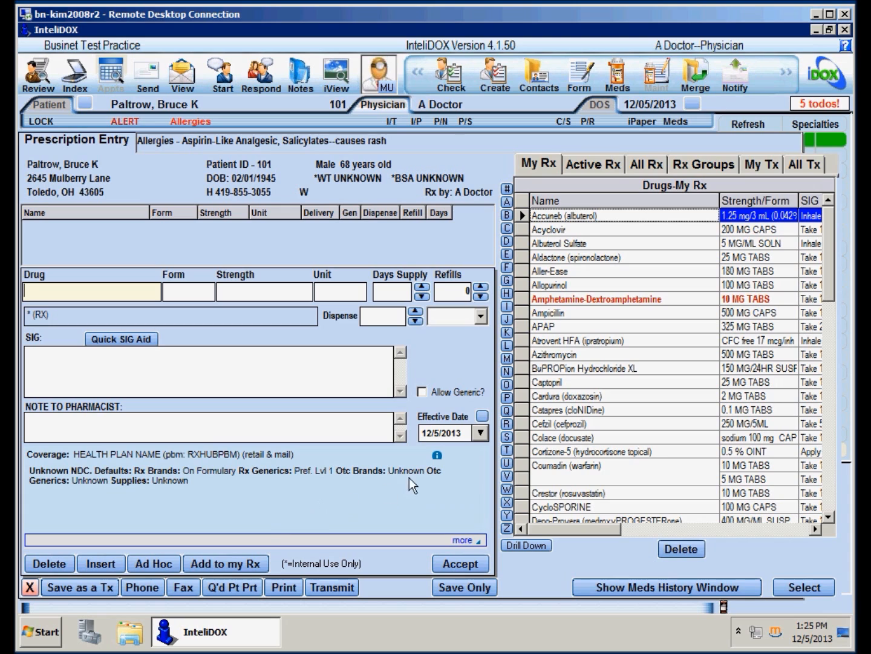
pyautogui.click(444, 470)
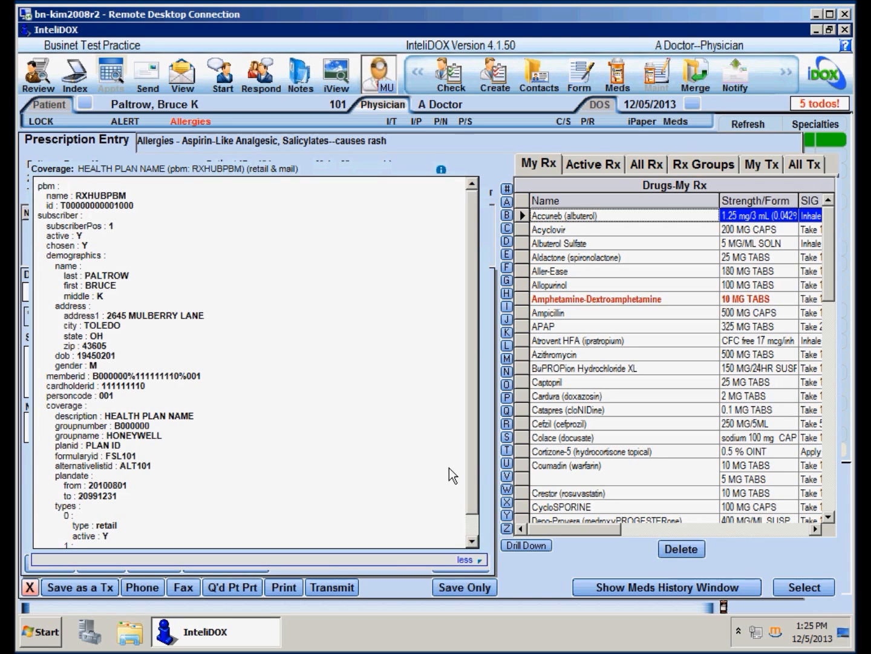
pyautogui.scroll(-1, 487, 524)
pyautogui.scroll(1, 485, 512)
pyautogui.click(472, 568)
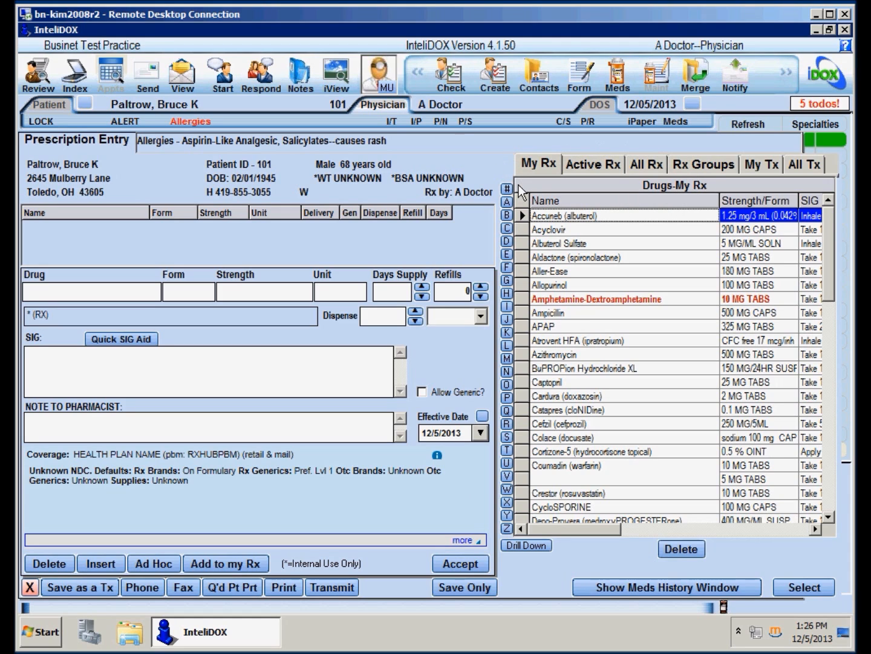
# Examine the drugs offered in the My Rx, Active Rx and All Rx lists, including the Active Rx entries under different letters
pyautogui.moveTo(830, 238); pyautogui.dragTo(824, 214)
pyautogui.click(609, 172)
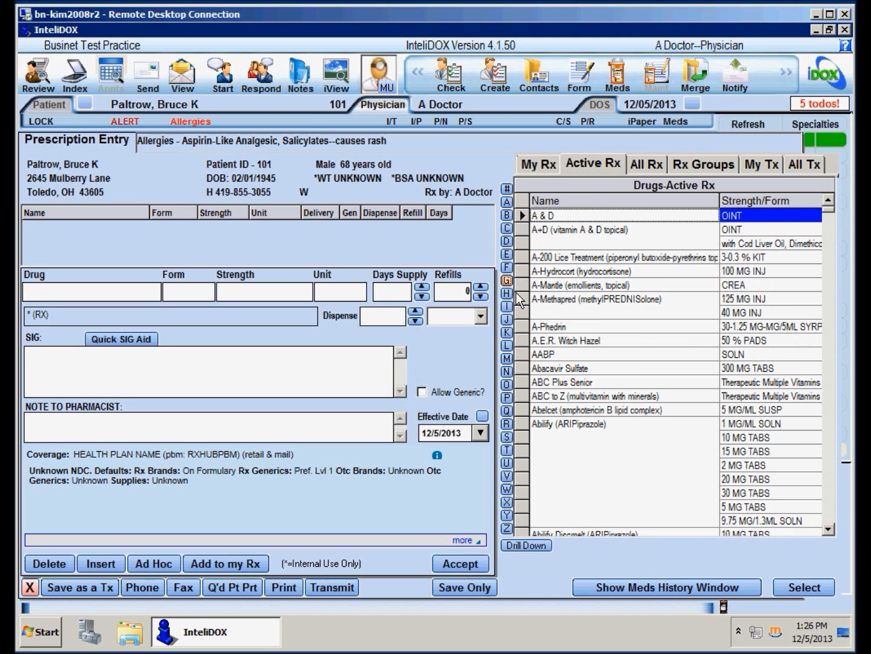
pyautogui.click(515, 292)
pyautogui.click(509, 358)
pyautogui.click(507, 424)
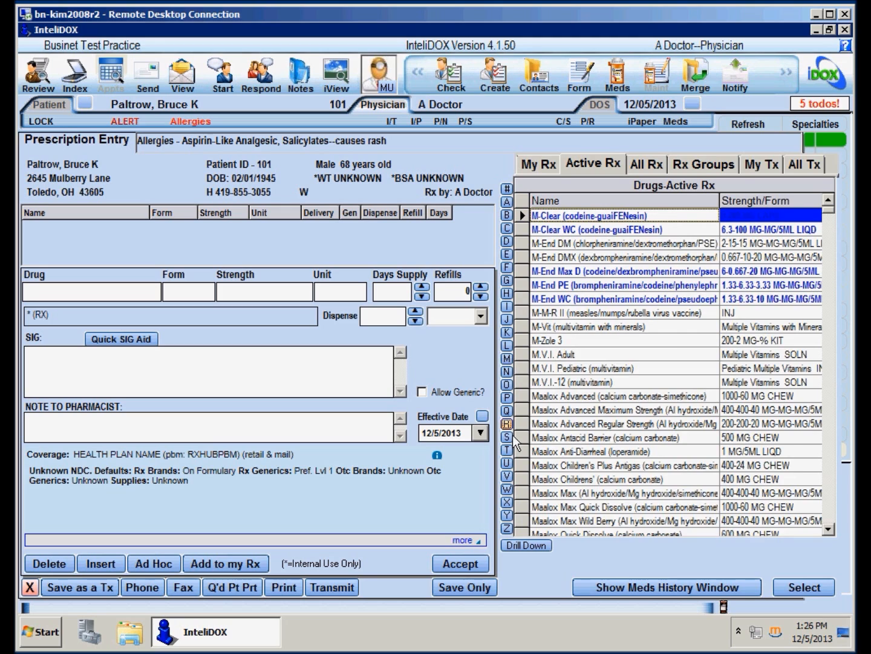
pyautogui.click(507, 476)
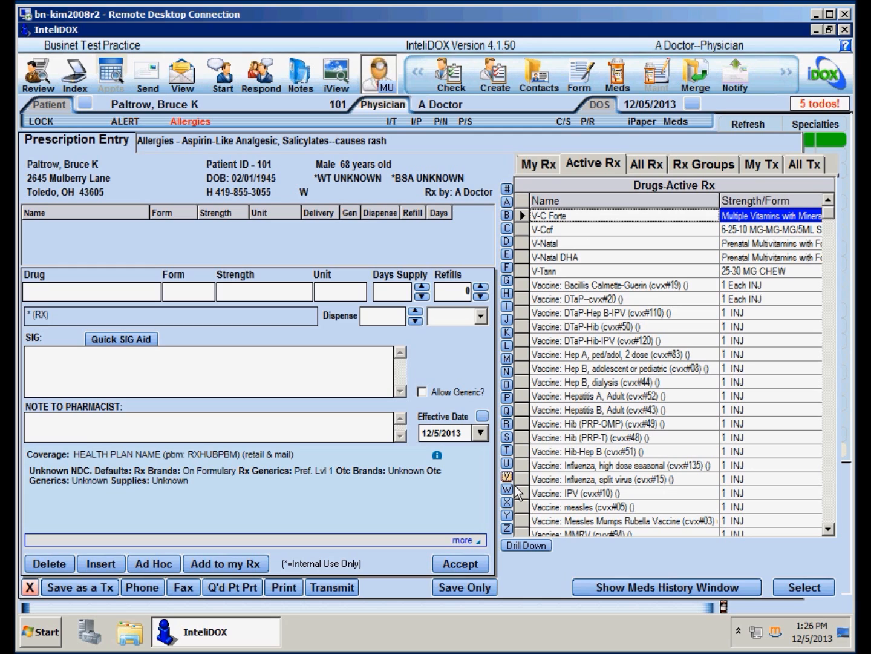
pyautogui.click(654, 170)
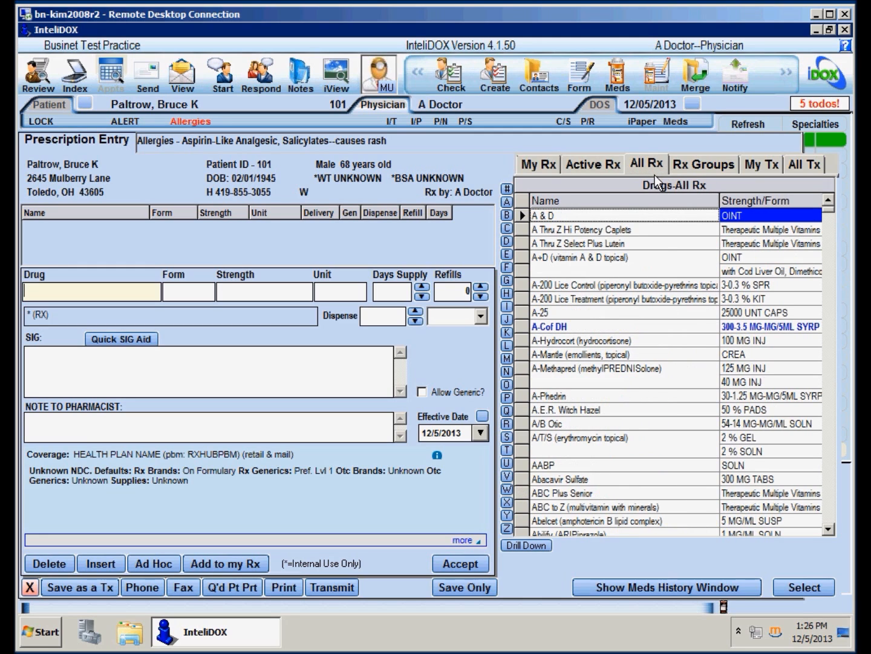
pyautogui.moveTo(839, 213); pyautogui.dragTo(837, 449)
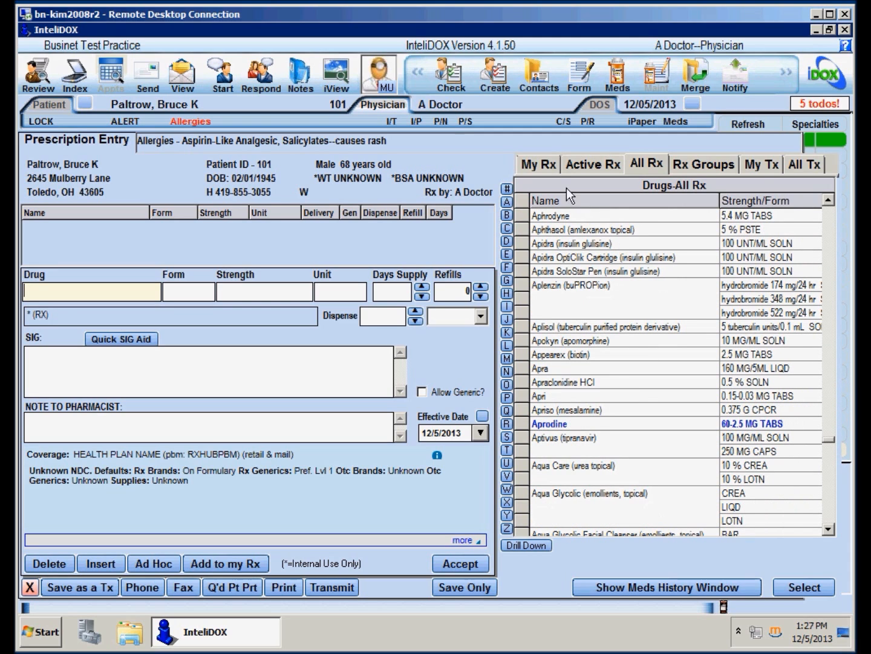
pyautogui.click(549, 172)
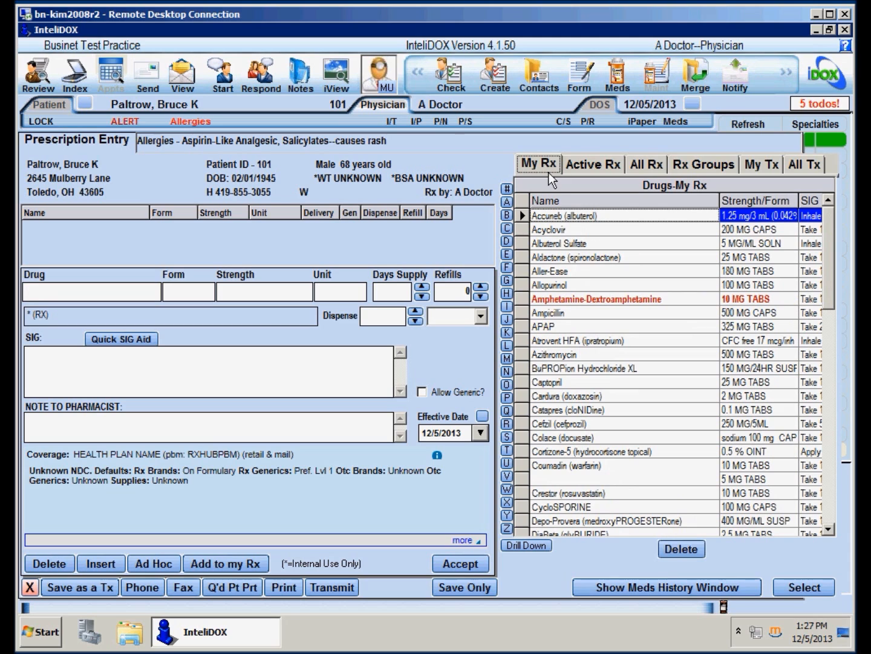
pyautogui.scroll(-15, 838, 502)
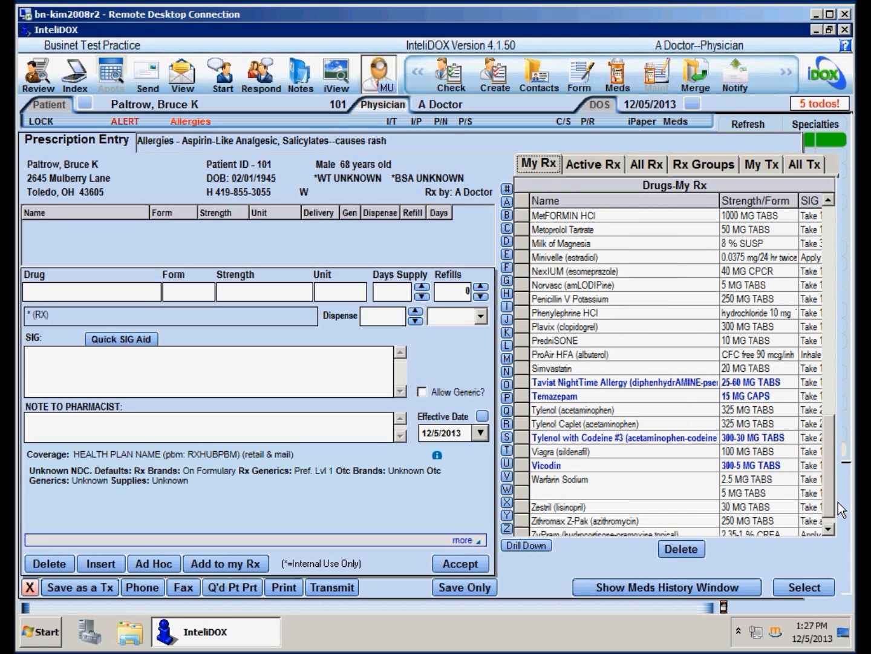
# Find Coumadin in the Active Rx list by searching "couma" and choose the 4 MG TABS strength for the prescription
pyautogui.click(592, 171)
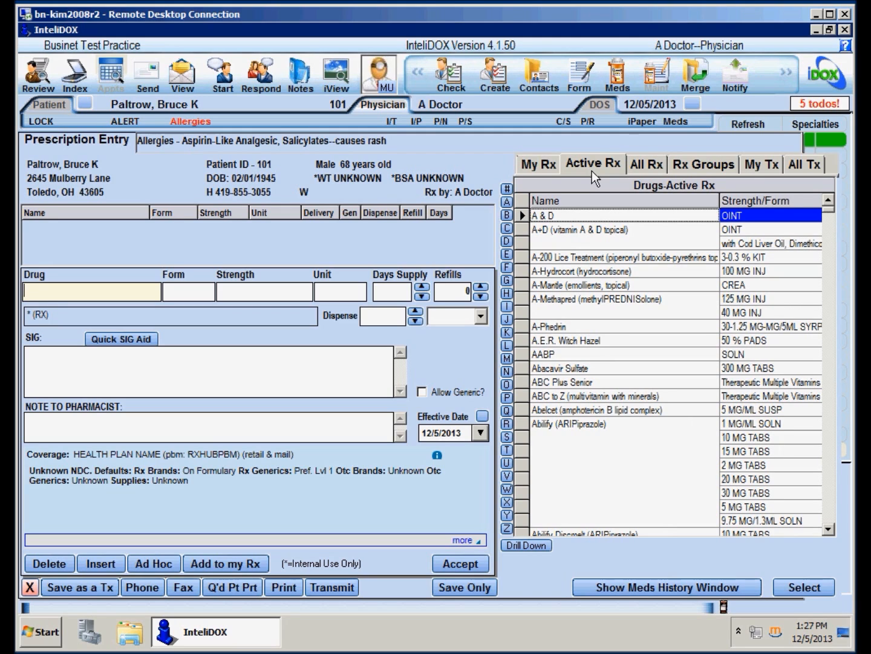
pyautogui.moveTo(836, 484); pyautogui.dragTo(836, 484)
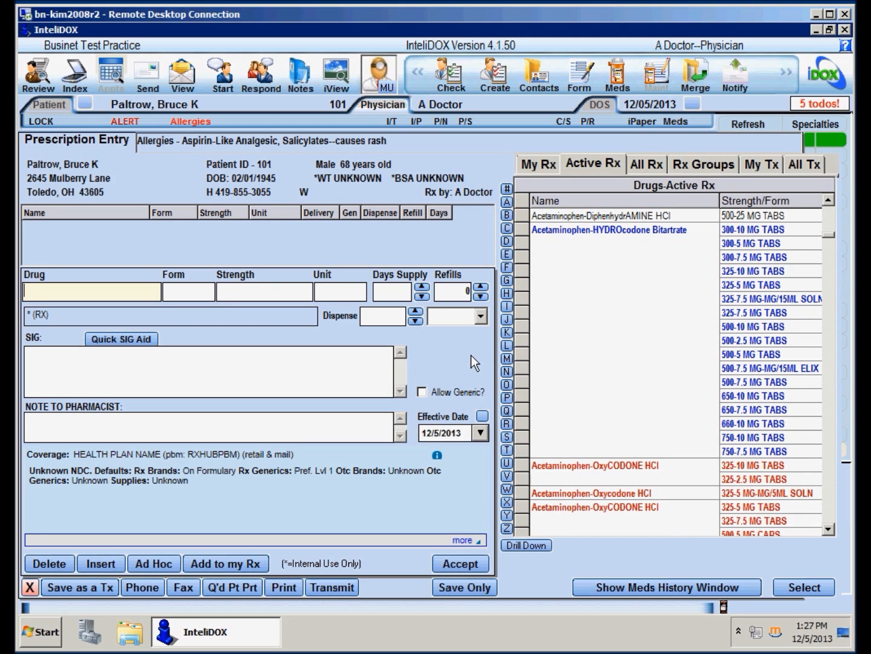
pyautogui.write('cou')
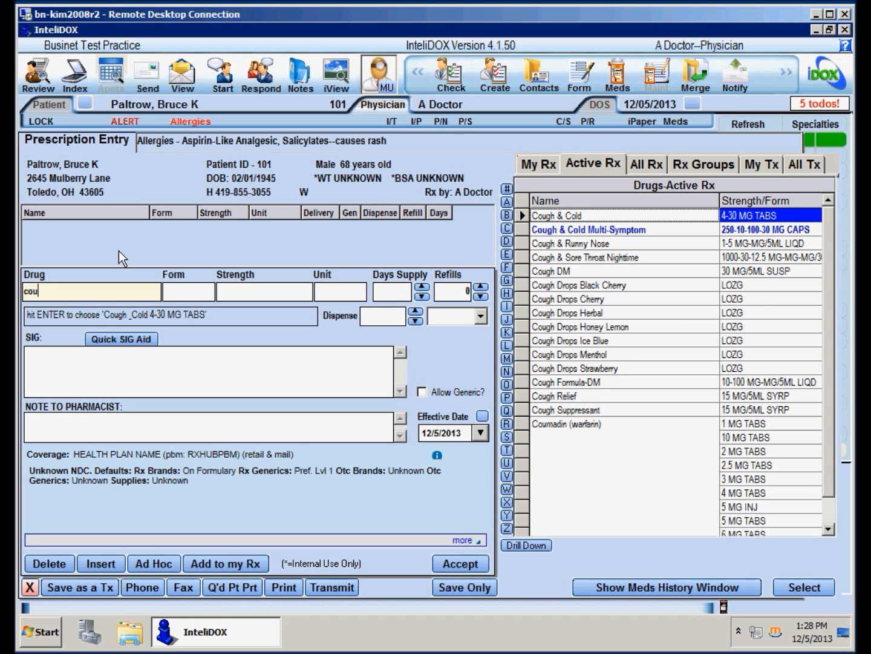
pyautogui.write('ma')
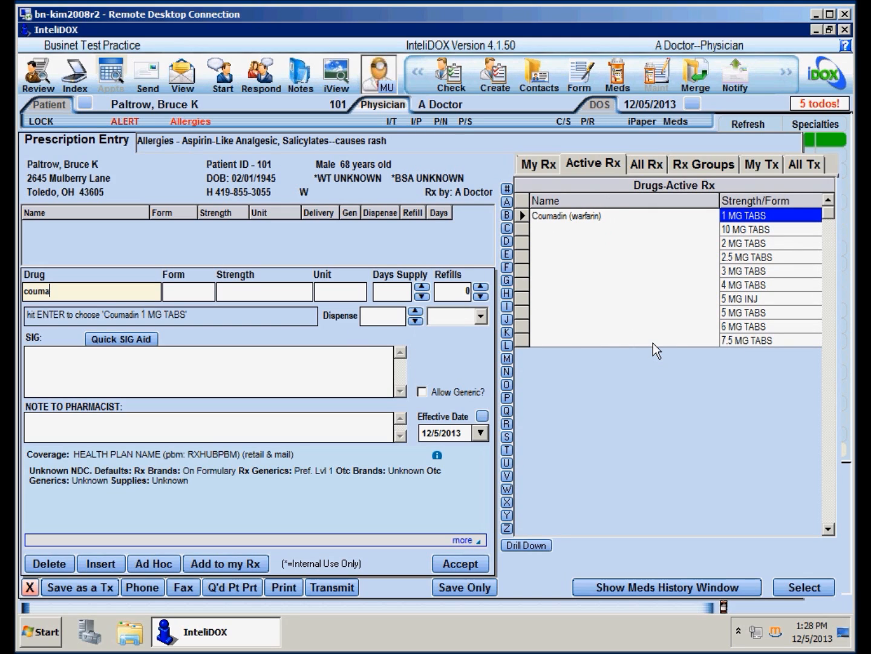
pyautogui.press('Down')
pyautogui.press('Down')
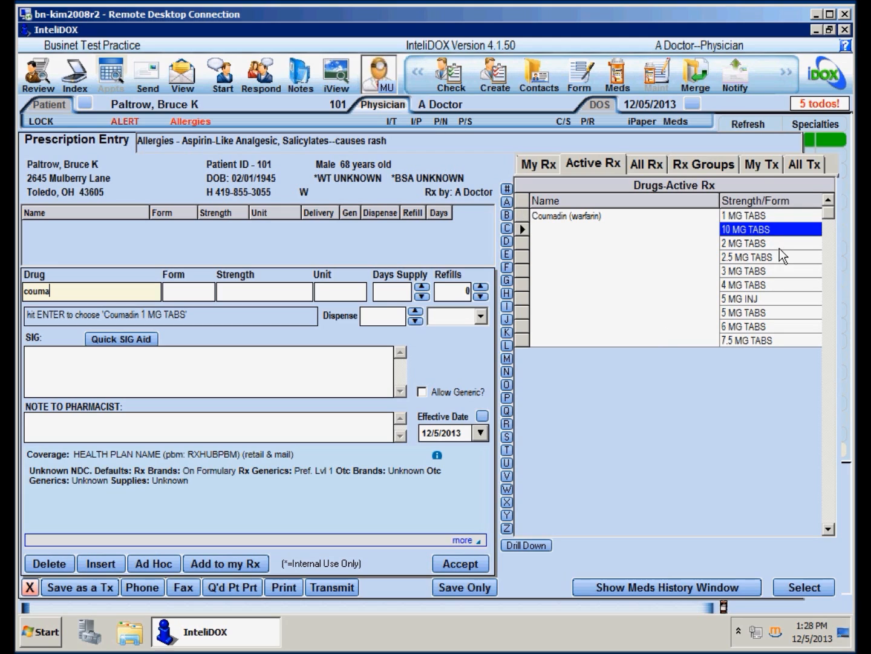
pyautogui.press('Down')
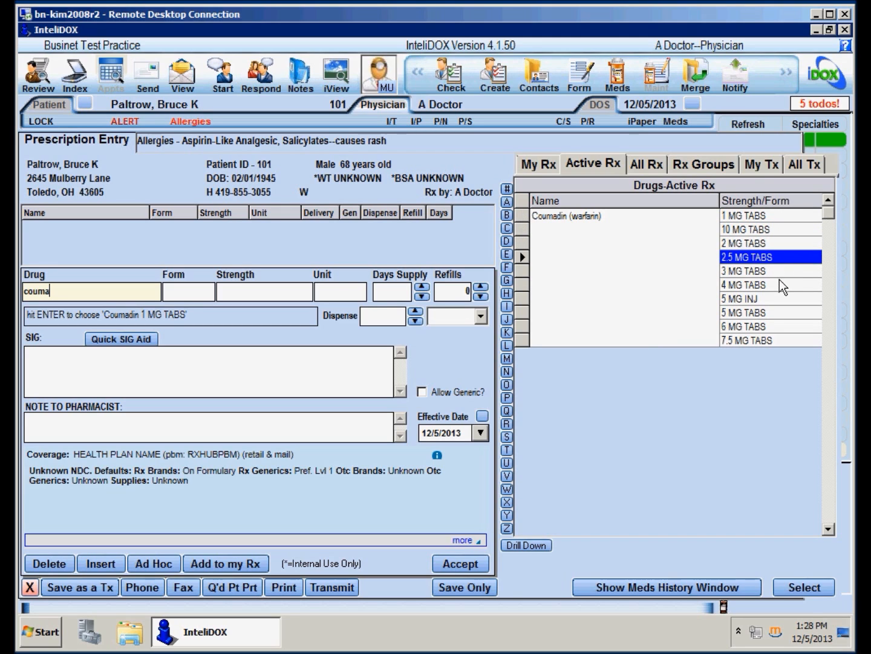
pyautogui.press('Down')
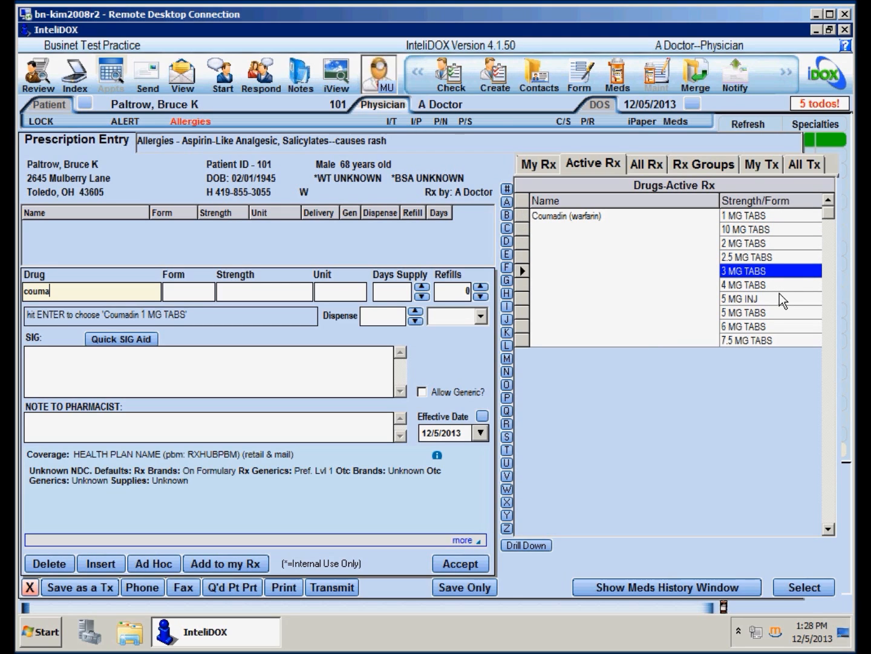
pyautogui.press('Down')
pyautogui.press('Return')
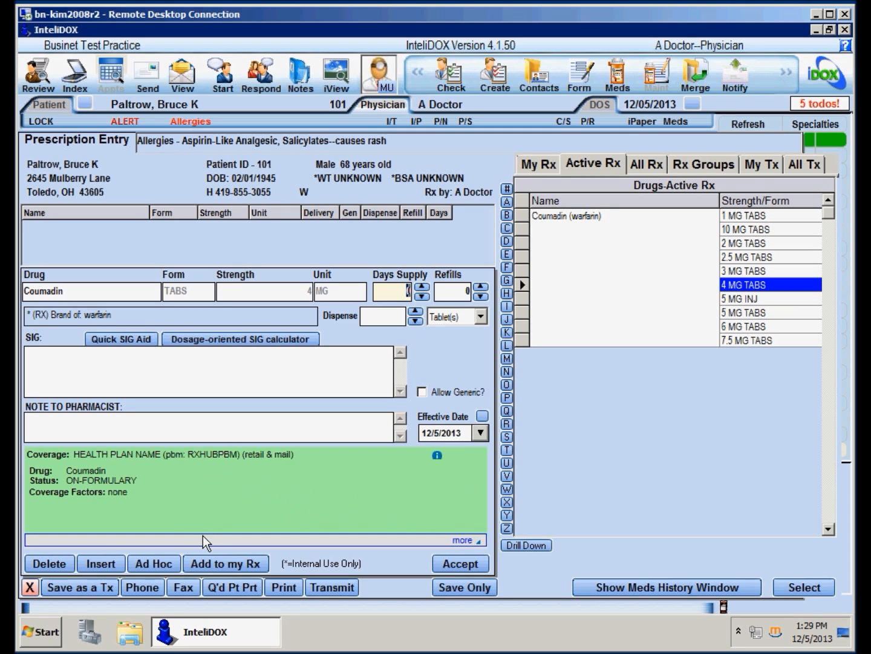
# Check the plan coverage of Coumadin 5 MG INJ and switch the prescription to the covered 5 mg tabs alternative
pyautogui.moveTo(76, 488); pyautogui.dragTo(230, 485)
pyautogui.click(230, 485)
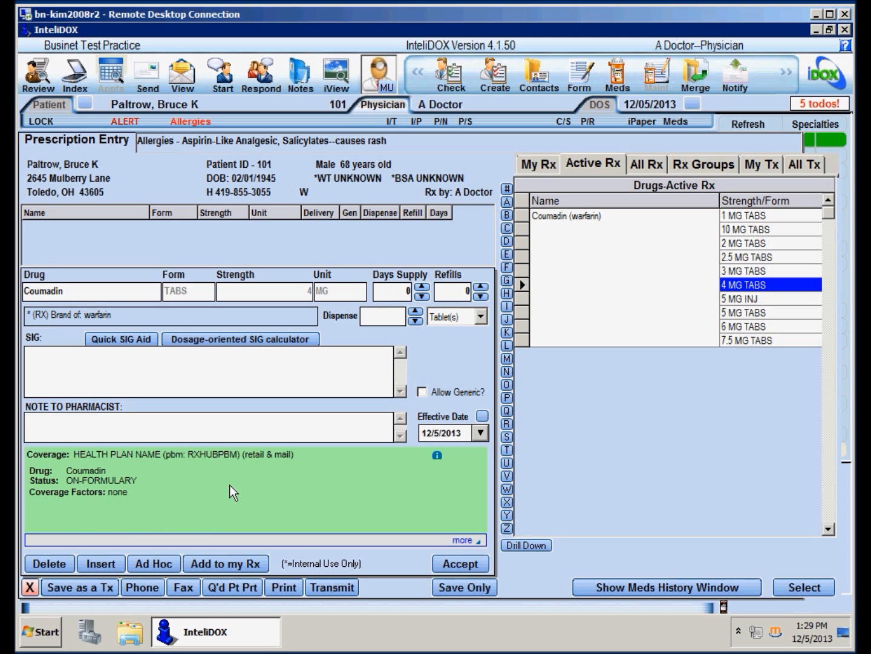
pyautogui.click(751, 305)
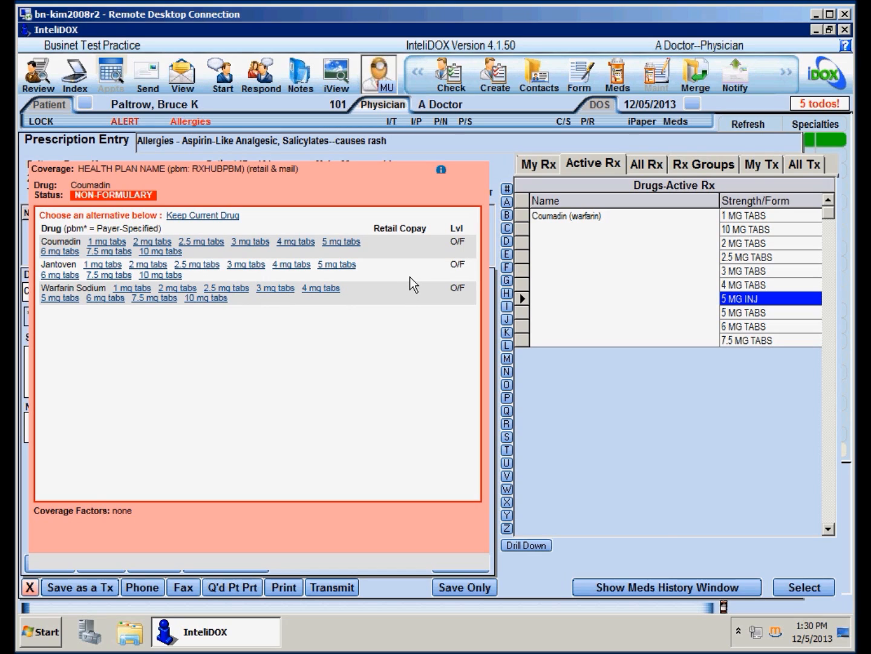
pyautogui.click(349, 248)
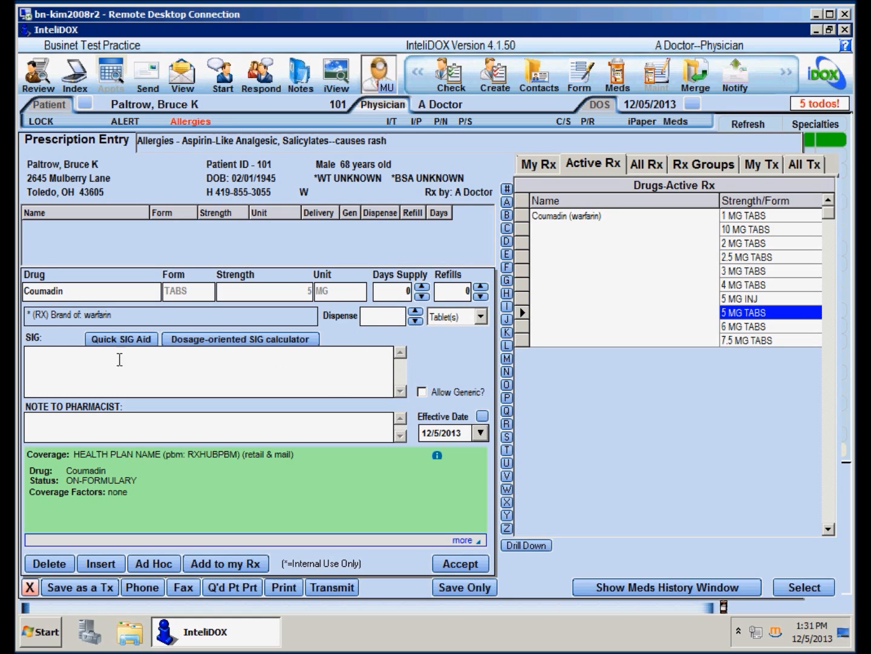
# Build the Coumadin directions with Quick SIG Aid as 1 tab by mouth twice a day, trying the as-needed, for pain and with food options
pyautogui.click(53, 371)
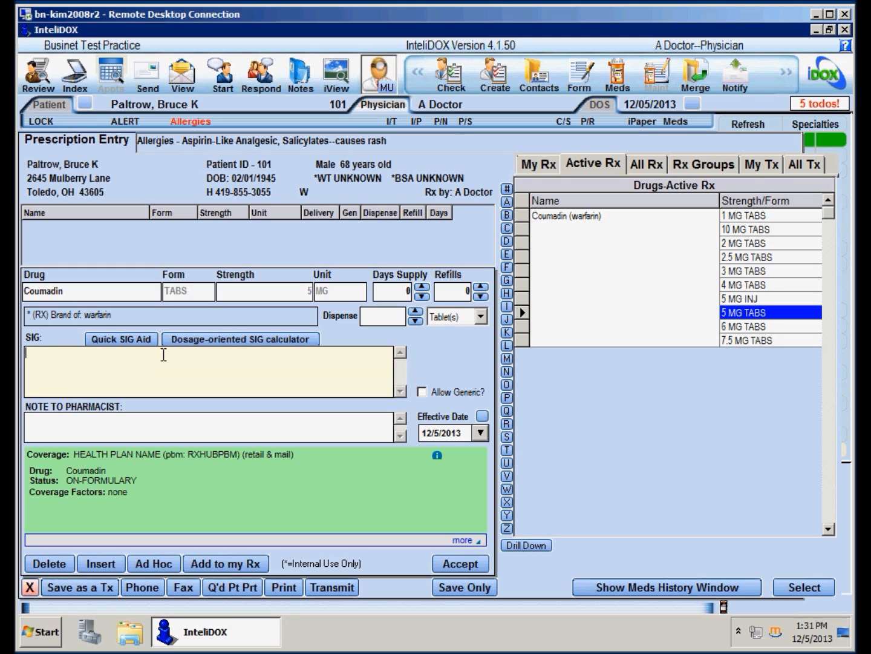
pyautogui.click(131, 349)
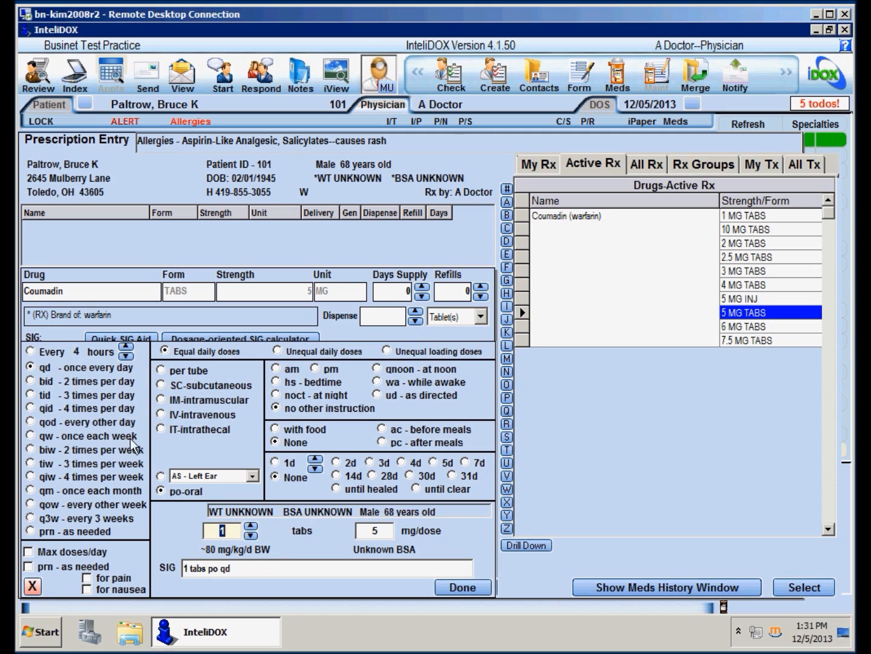
pyautogui.click(254, 528)
pyautogui.click(253, 536)
pyautogui.click(57, 381)
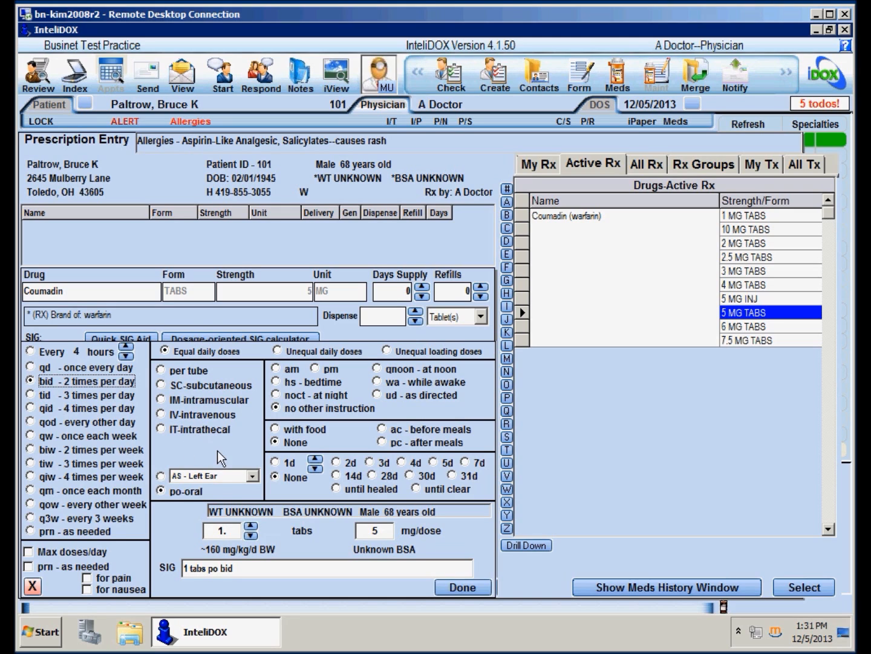
pyautogui.click(38, 567)
pyautogui.click(87, 578)
pyautogui.click(56, 567)
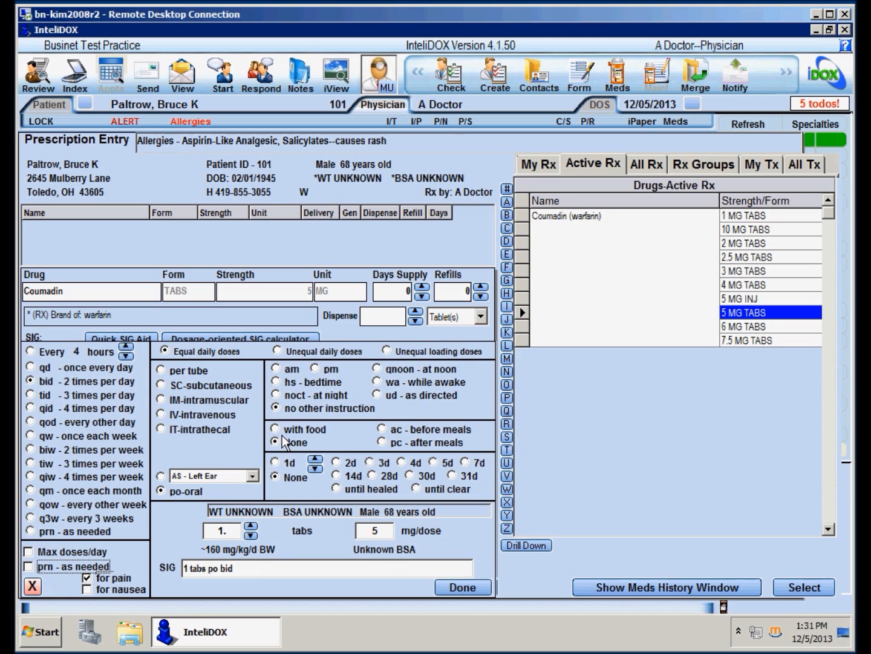
pyautogui.click(282, 431)
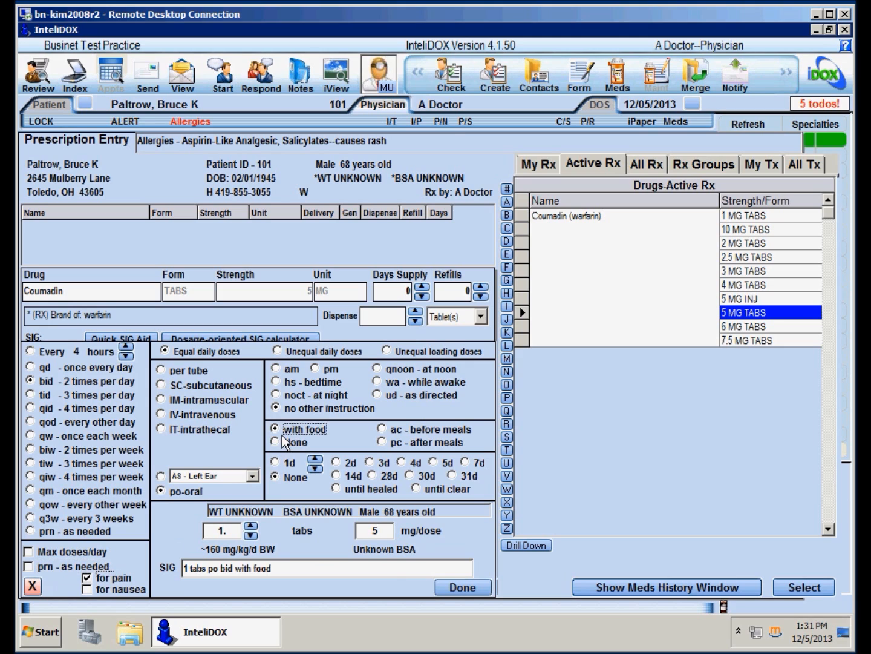
pyautogui.click(479, 592)
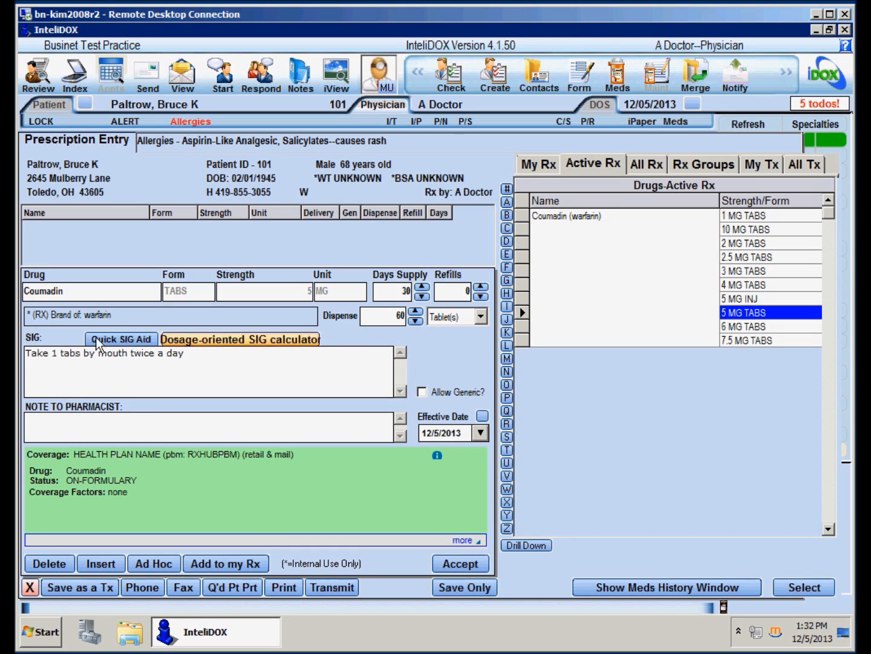
# Set Coumadin to a 60-day supply with 1 refill and add the pharmacist note "No childproof caps"
pyautogui.click(422, 288)
pyautogui.click(423, 288)
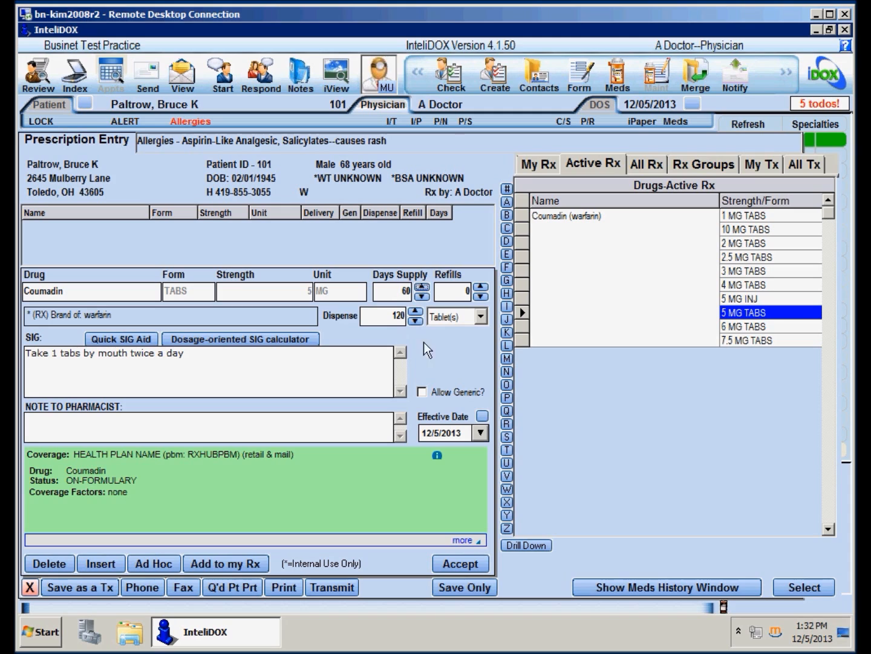
pyautogui.click(489, 295)
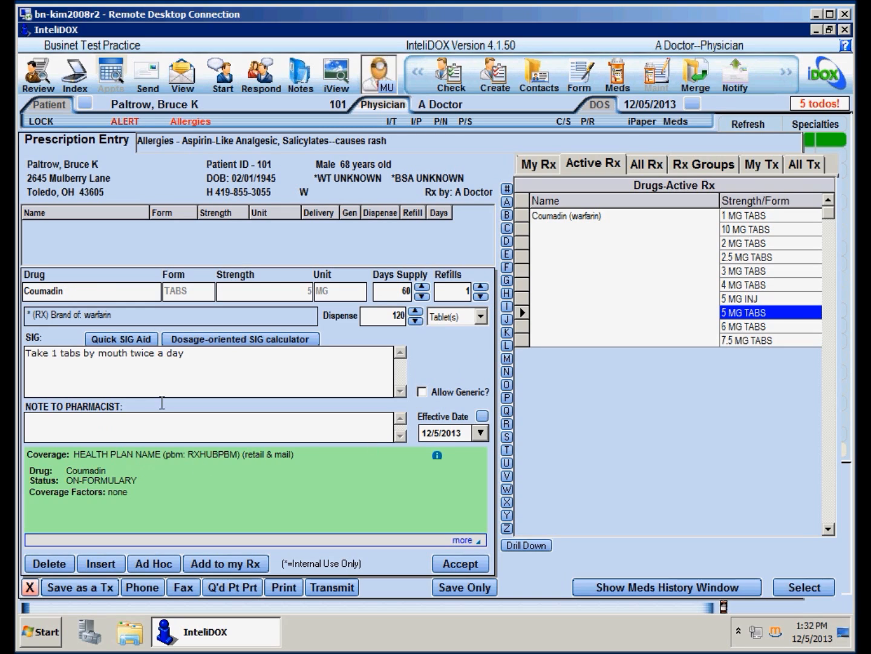
pyautogui.click(42, 428)
pyautogui.write('No childproof caps')
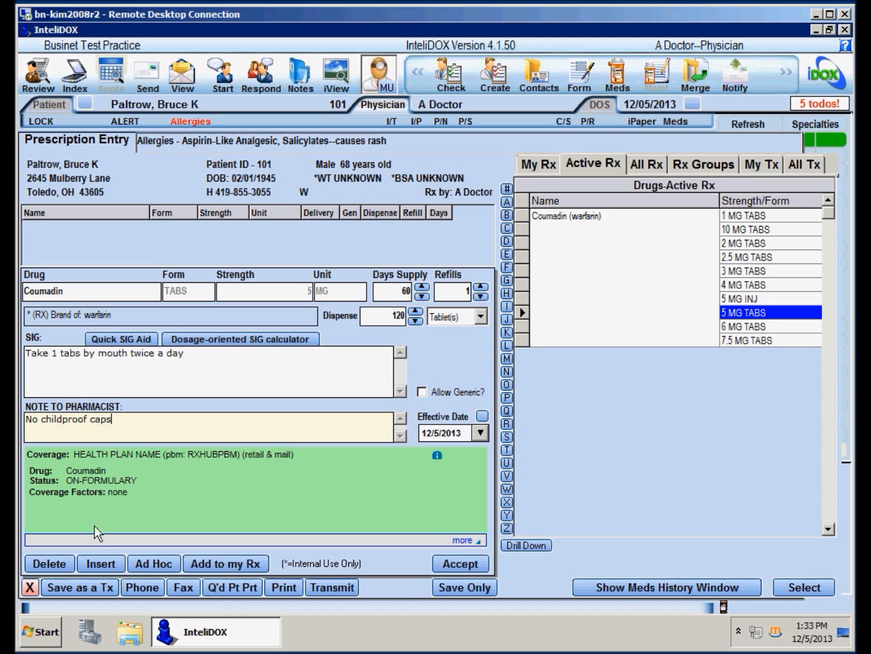
# Save the Coumadin prescription to My Rx and accept it into the script
pyautogui.click(233, 570)
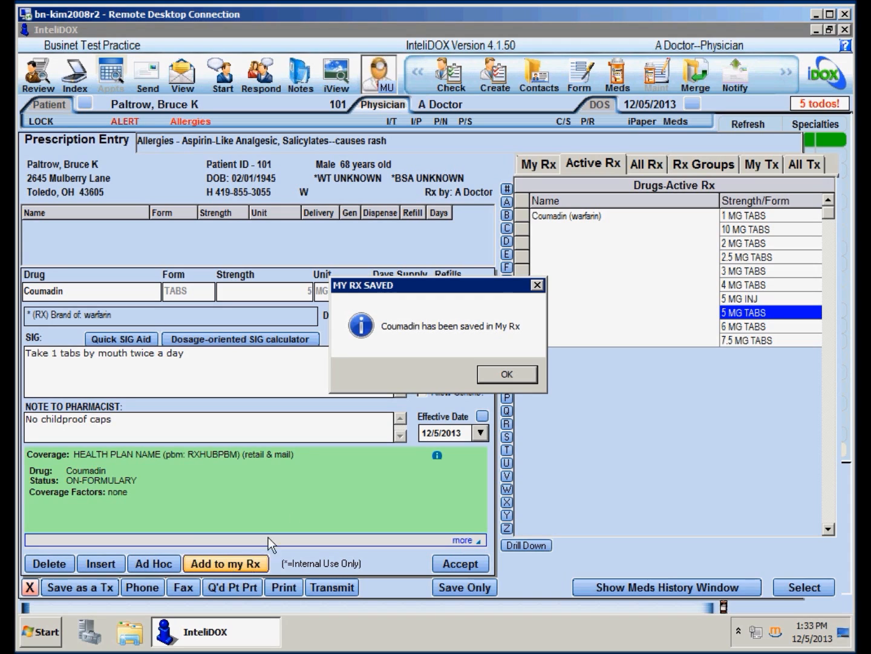
pyautogui.click(496, 381)
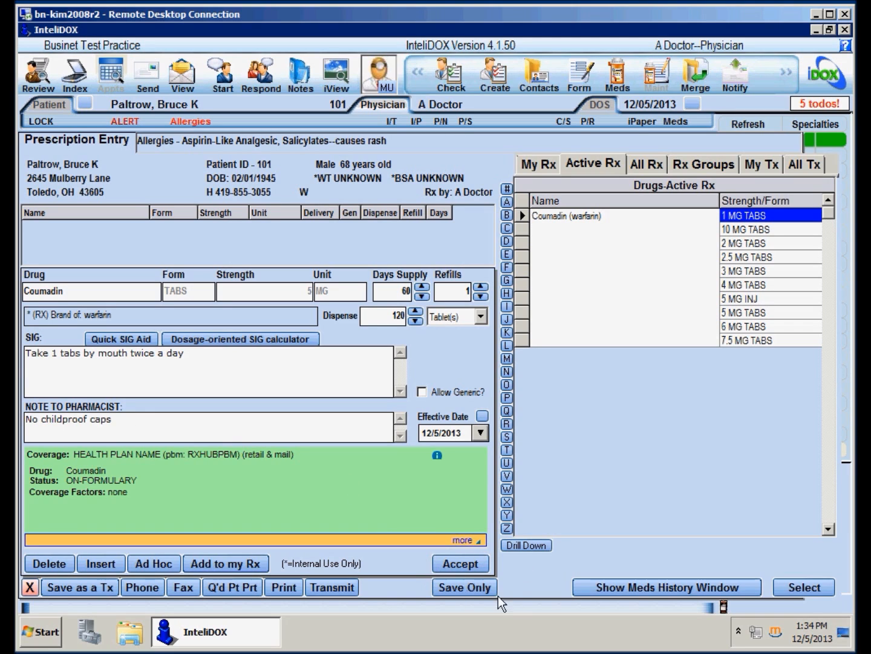
pyautogui.click(466, 571)
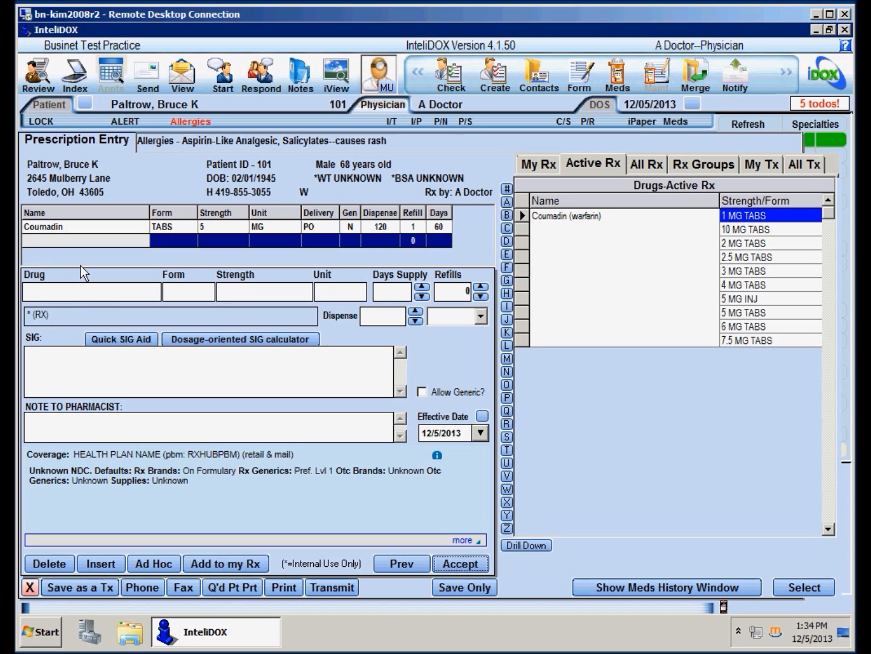
# Add Klor-Con 10 (10 MEQ SUSR) from the My Rx list, set its dose to 2 twice a day and accept it
pyautogui.click(550, 169)
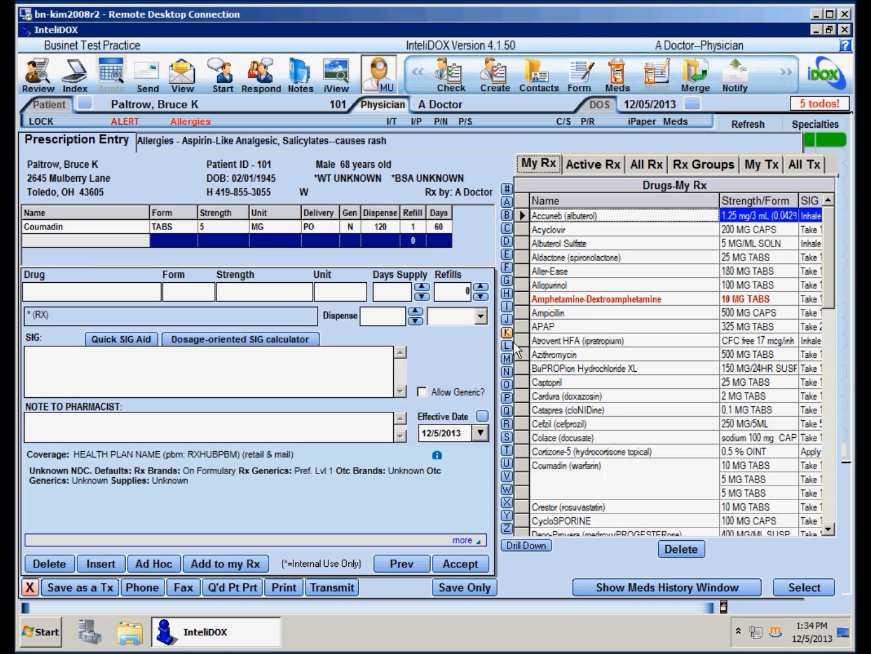
pyautogui.click(513, 340)
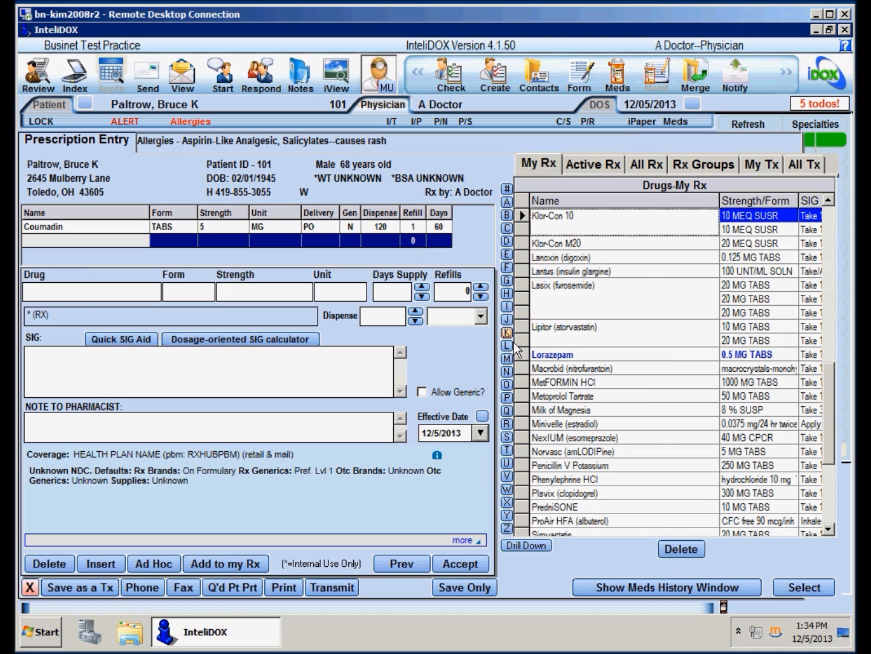
pyautogui.doubleClick(531, 226)
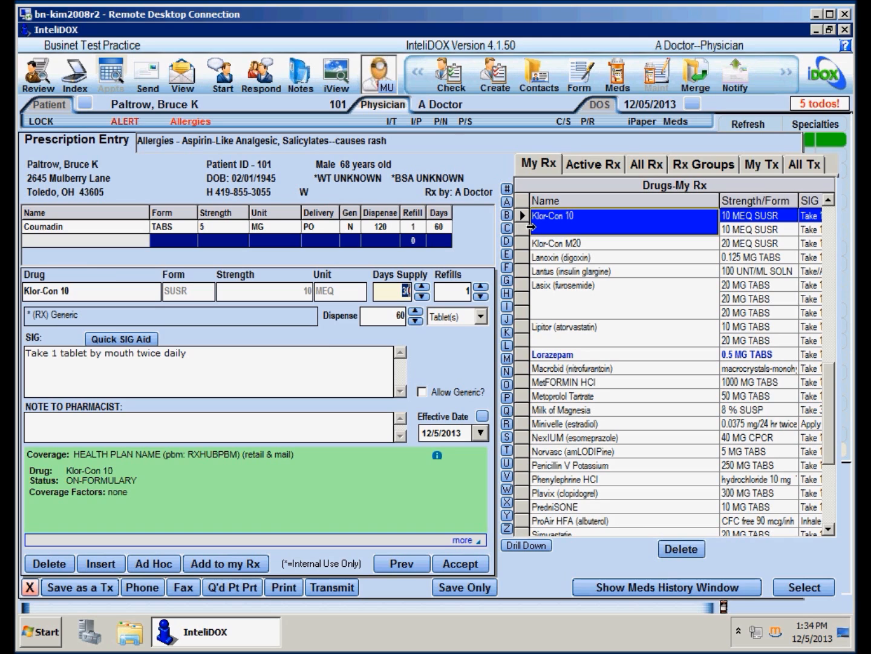
pyautogui.click(146, 339)
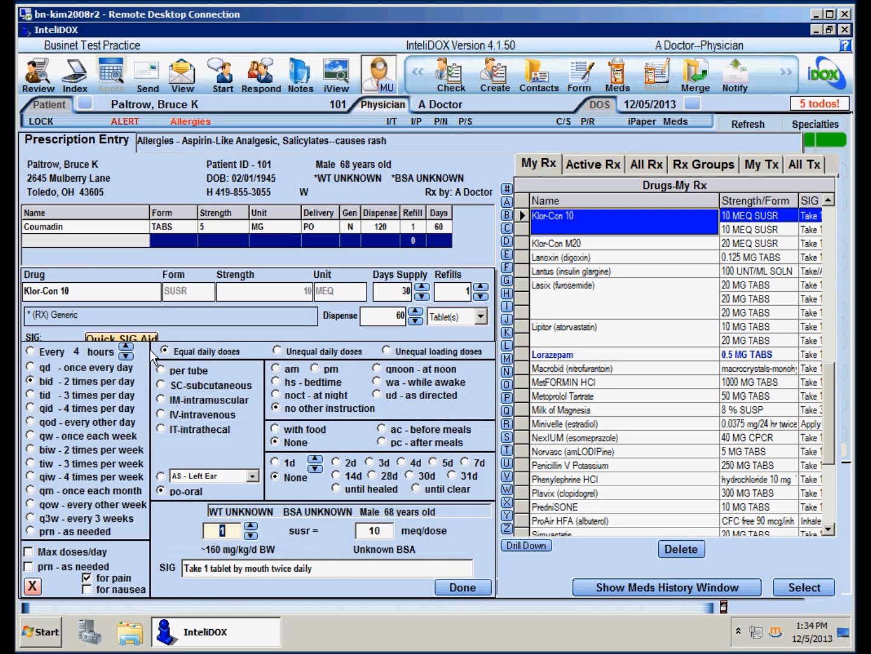
pyautogui.click(250, 525)
pyautogui.click(465, 590)
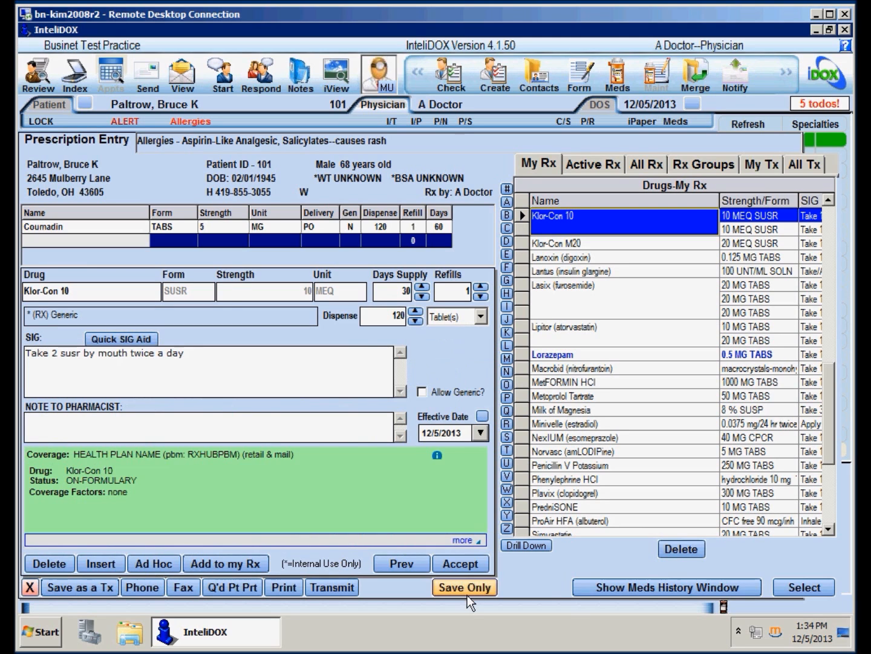
pyautogui.click(461, 564)
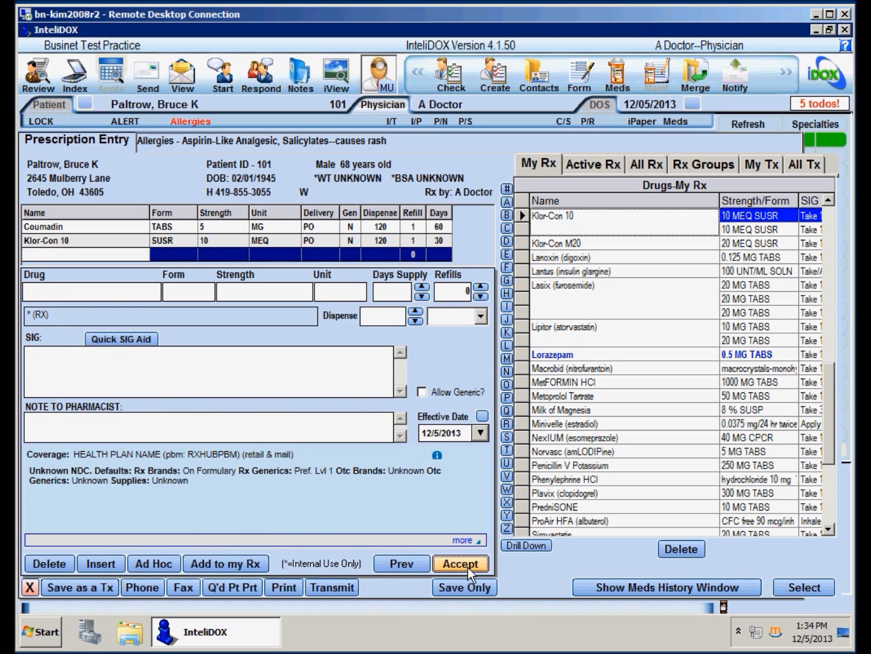
# Add Lorazepam 0.5 MG TABS from the My Rx list to the script and try to transmit it electronically
pyautogui.click(533, 357)
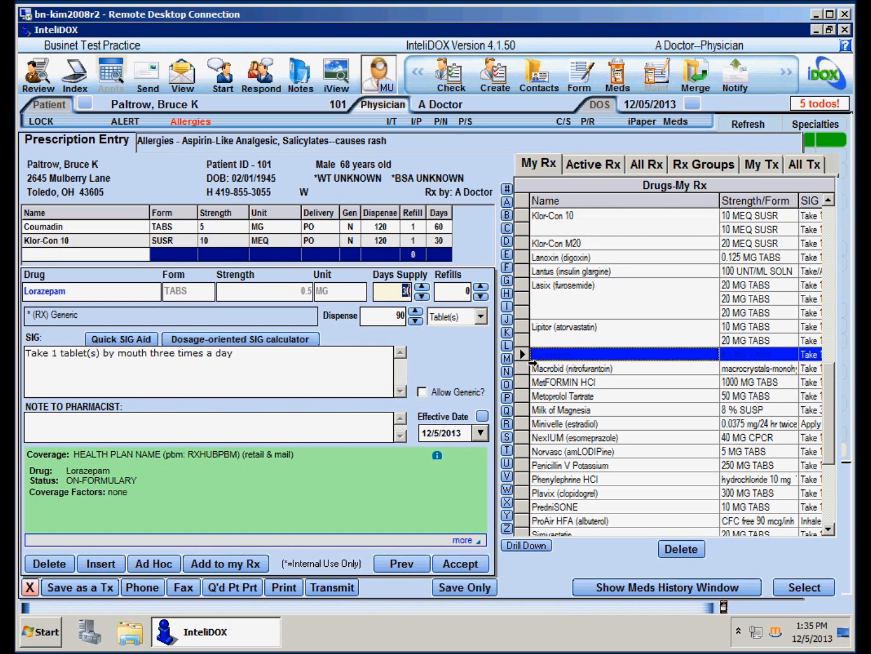
pyautogui.click(471, 566)
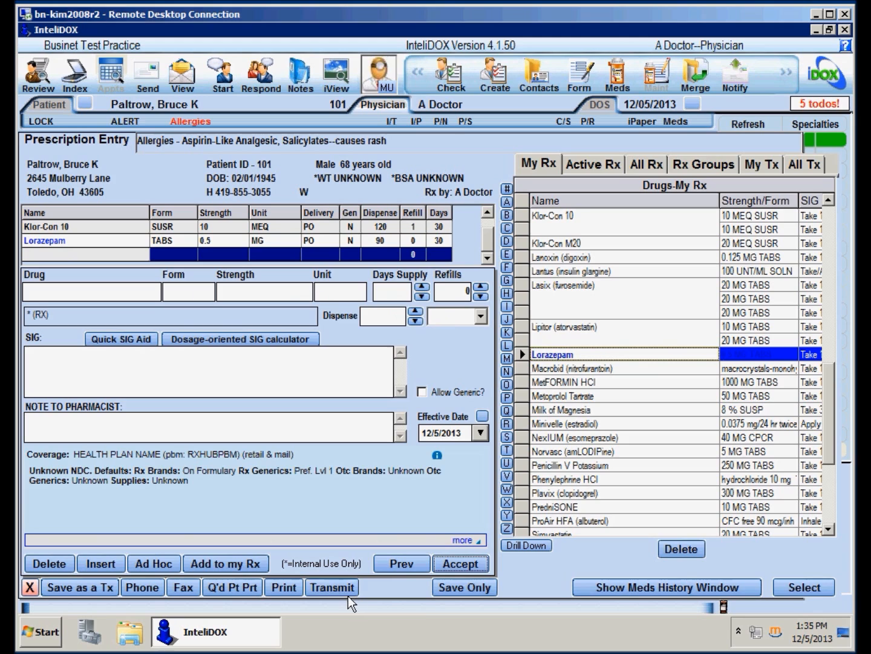
pyautogui.click(347, 587)
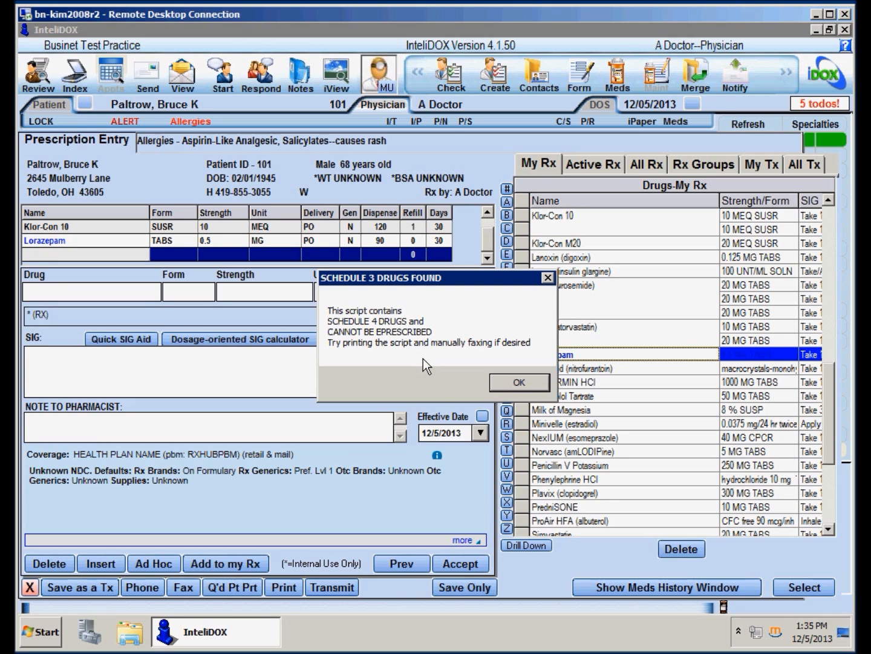
pyautogui.click(526, 390)
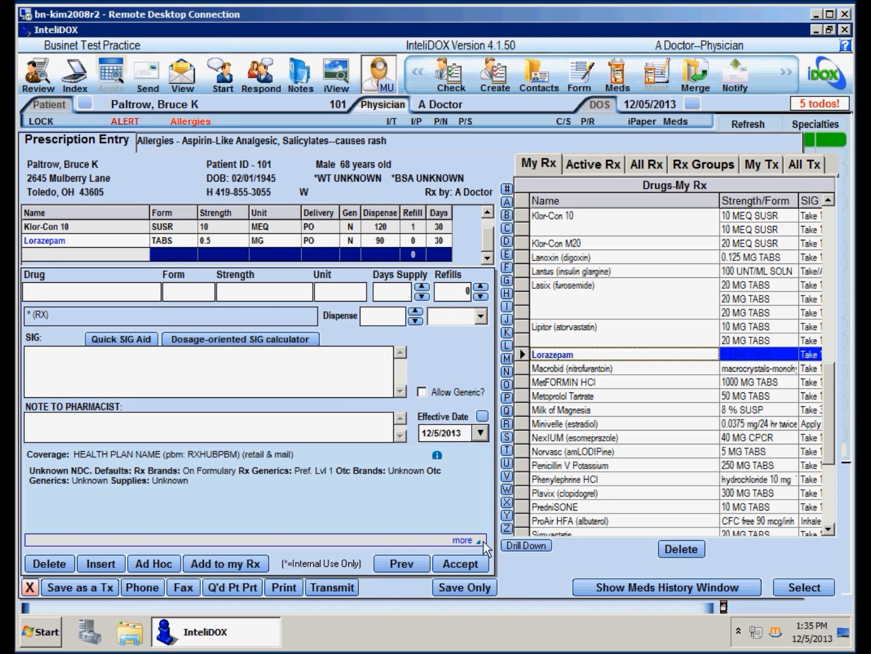
# Delete Lorazepam from the script and transmit the remaining Coumadin and Klor-Con 10 prescriptions
pyautogui.click(414, 571)
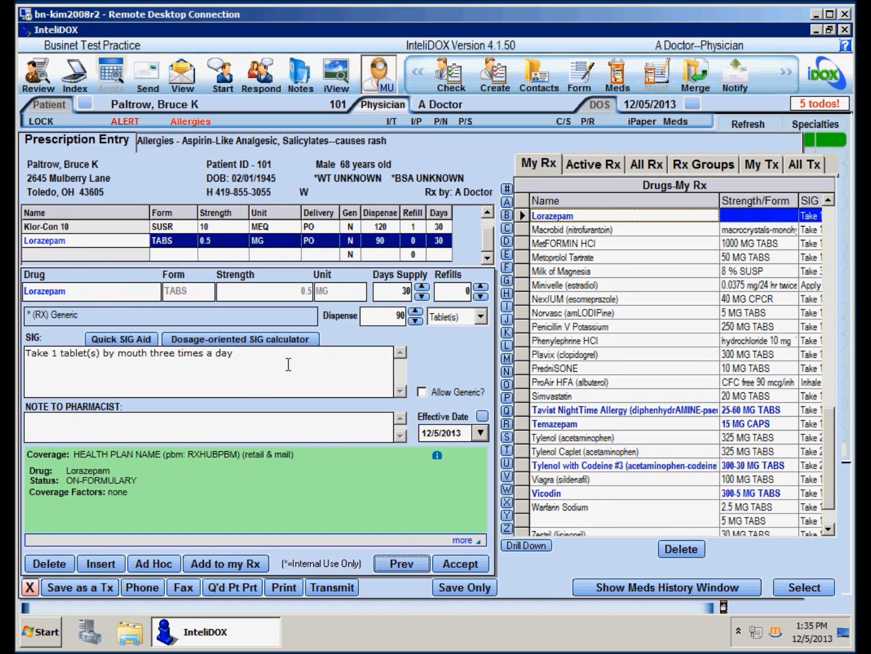
pyautogui.click(62, 571)
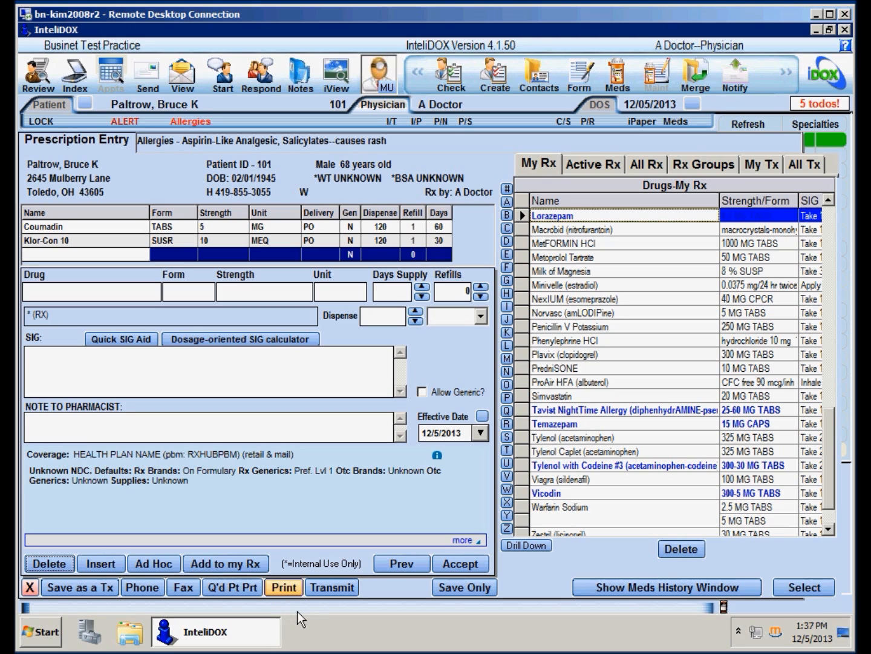
pyautogui.click(340, 595)
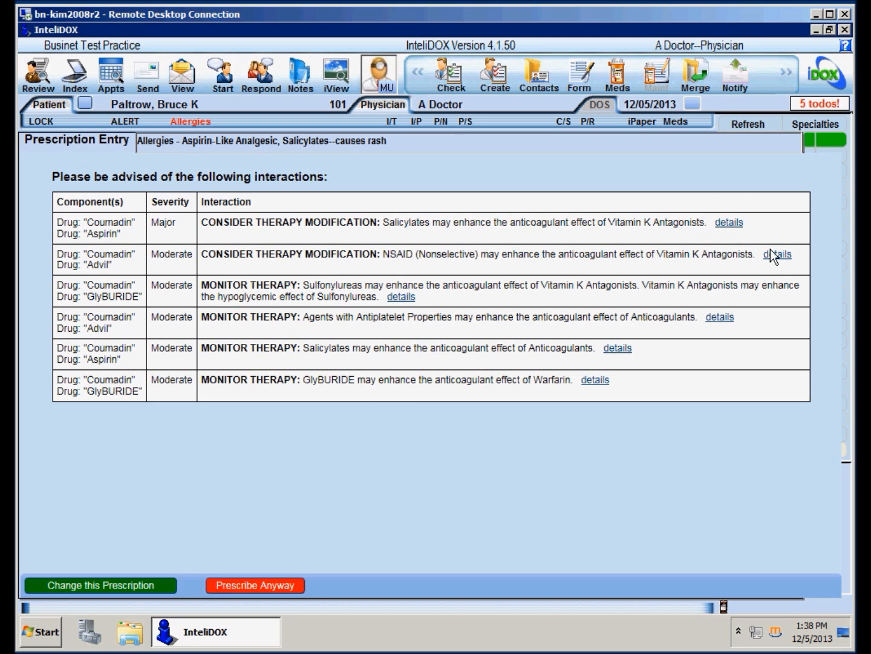
# Review the details of the Major Coumadin and Aspirin interaction, close them and prescribe anyway
pyautogui.click(734, 222)
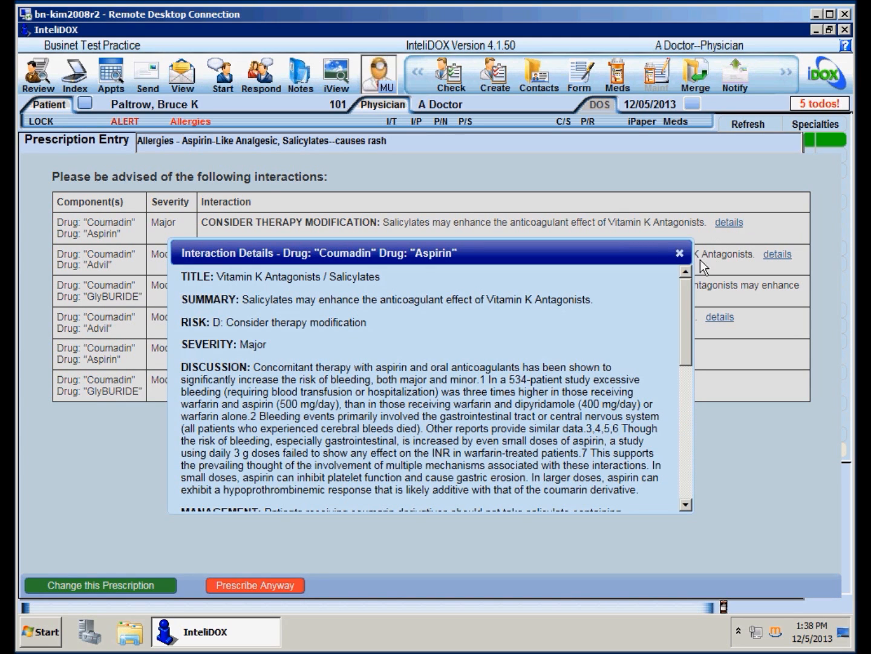
pyautogui.click(680, 254)
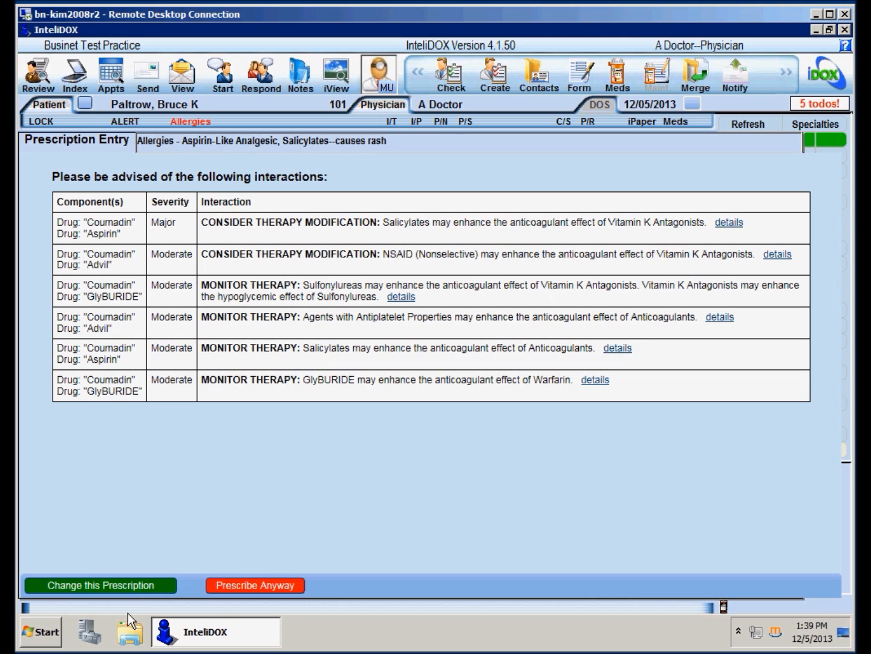
pyautogui.click(279, 587)
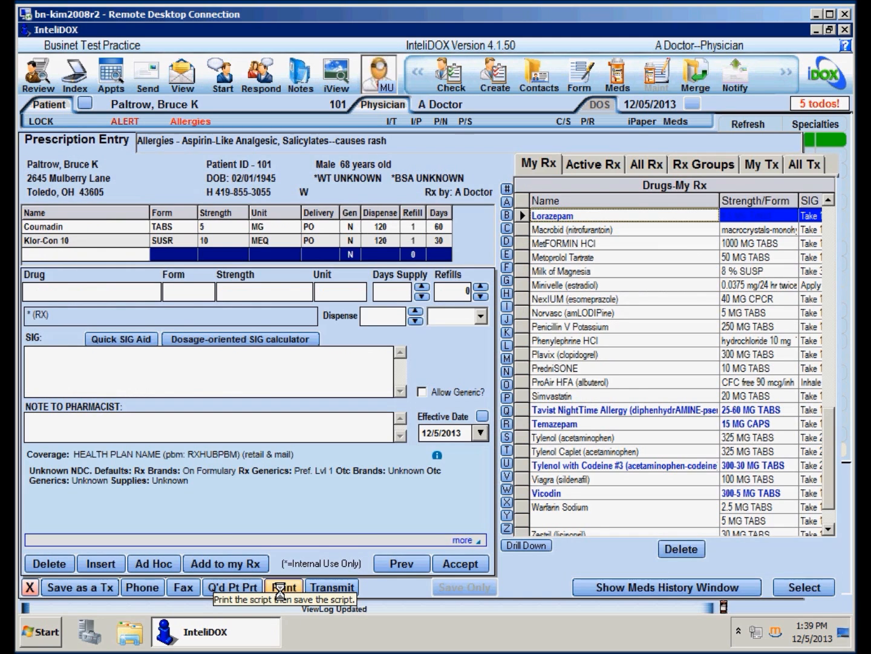
pyautogui.click(281, 587)
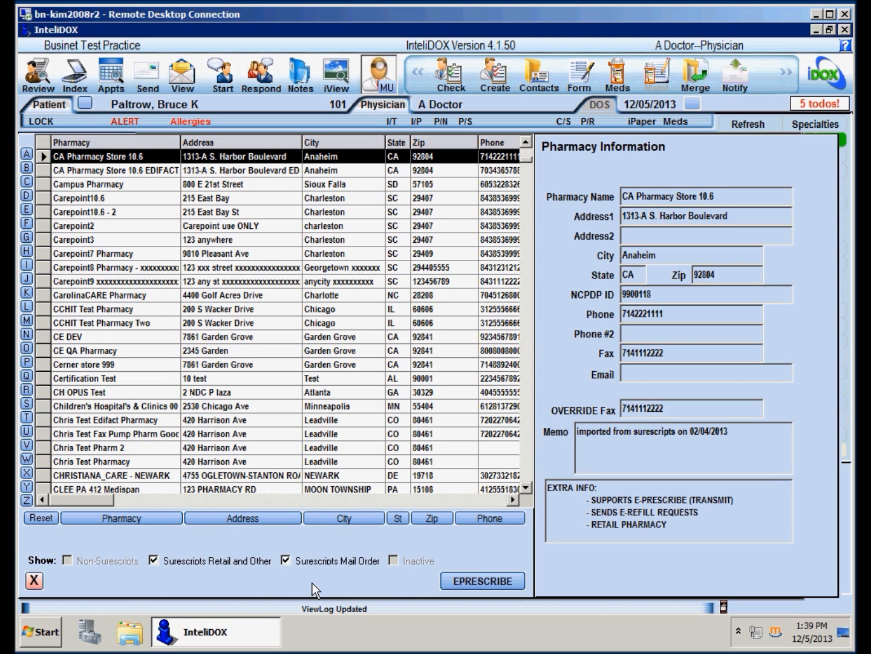
# Exclude Surescripts Mail Order pharmacies from the list and filter the pharmacy names by "walgreen"
pyautogui.click(291, 563)
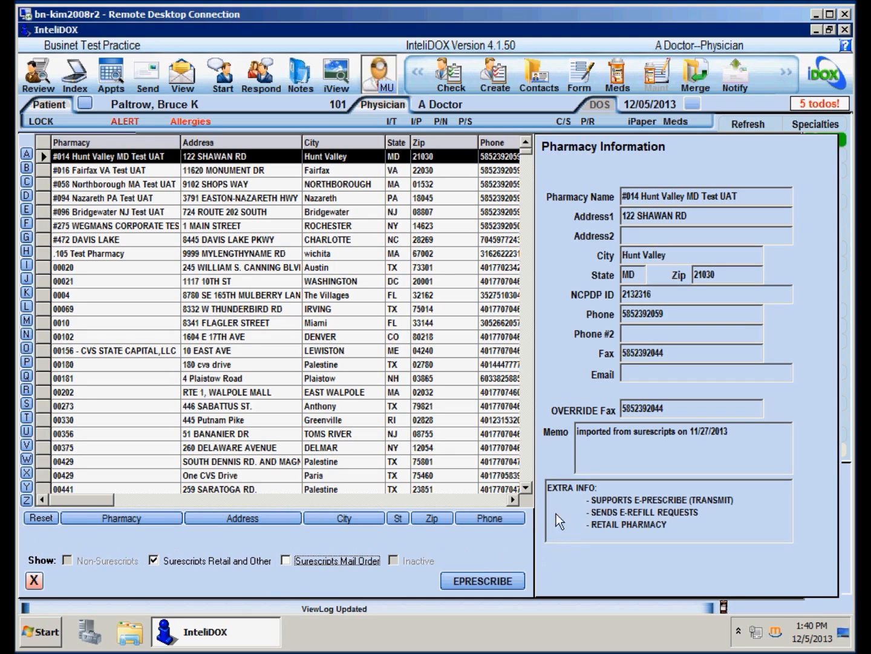
pyautogui.click(93, 519)
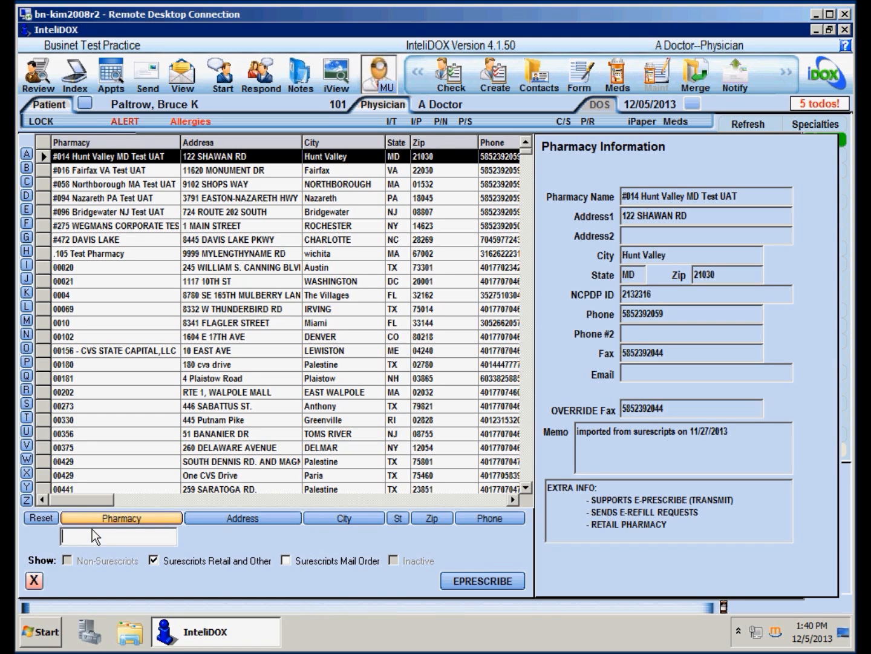
pyautogui.write('walgreen')
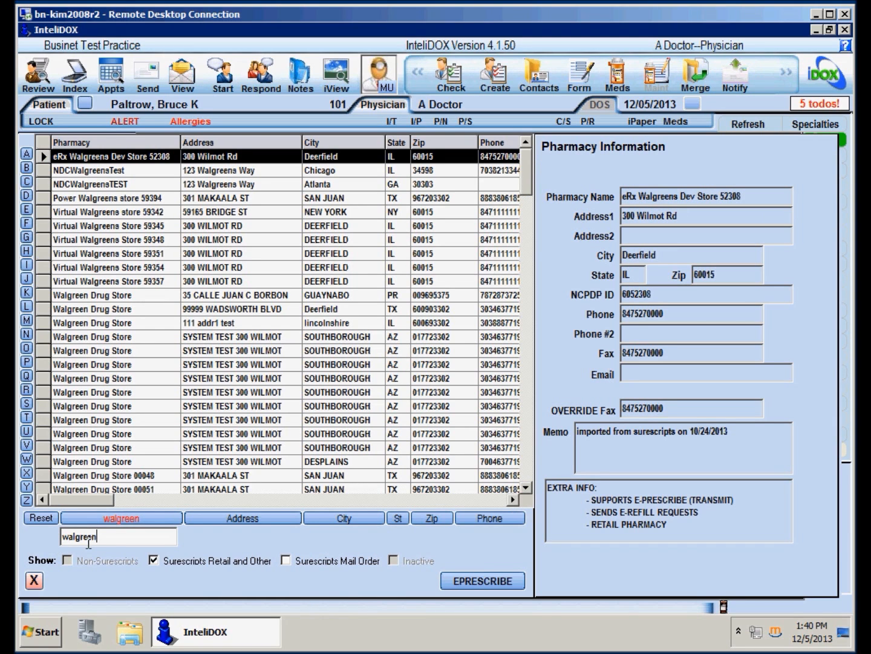
# Reset the pharmacy filters, filter the names by "ca pharmacy" and e-prescribe to CA Pharmacy Store 10.6 in Anaheim
pyautogui.click(400, 520)
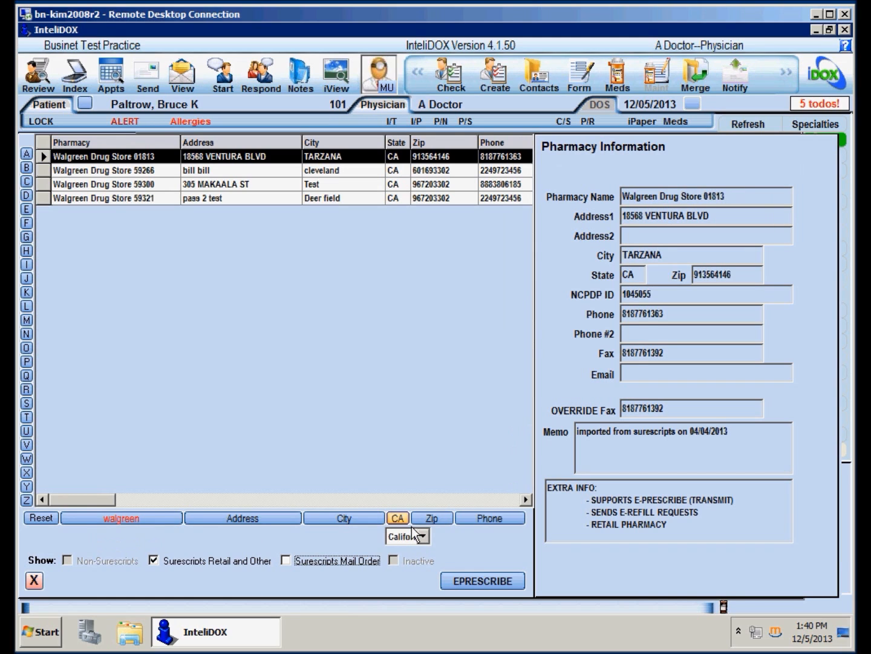
pyautogui.click(46, 518)
pyautogui.click(95, 519)
pyautogui.write('ca pharmacy')
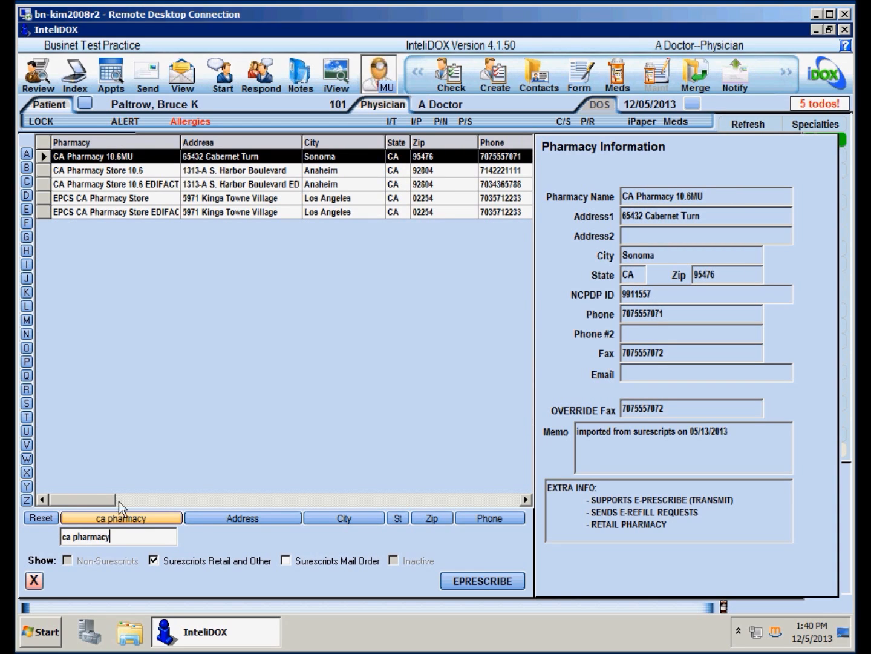
pyautogui.click(167, 175)
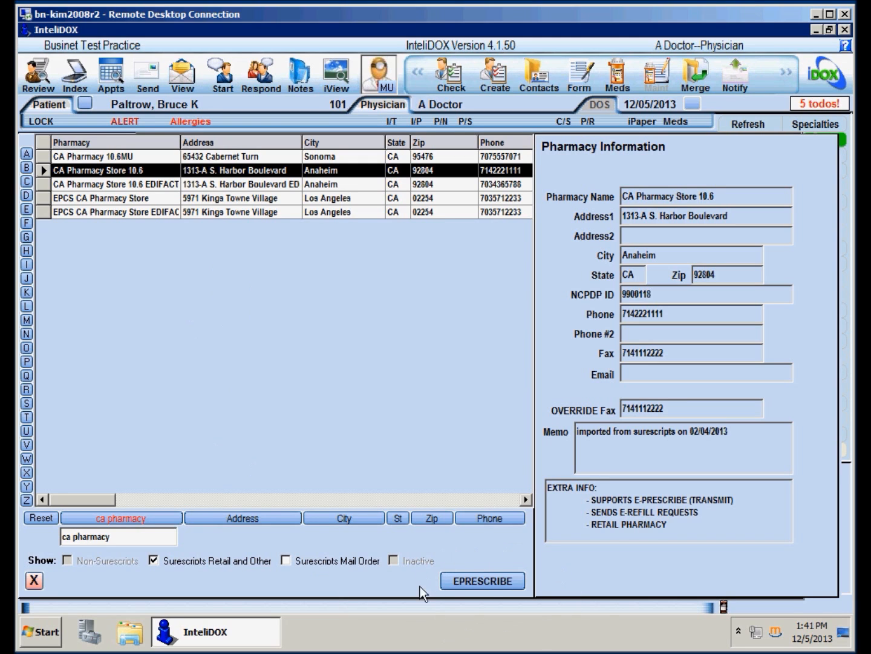
pyautogui.click(486, 588)
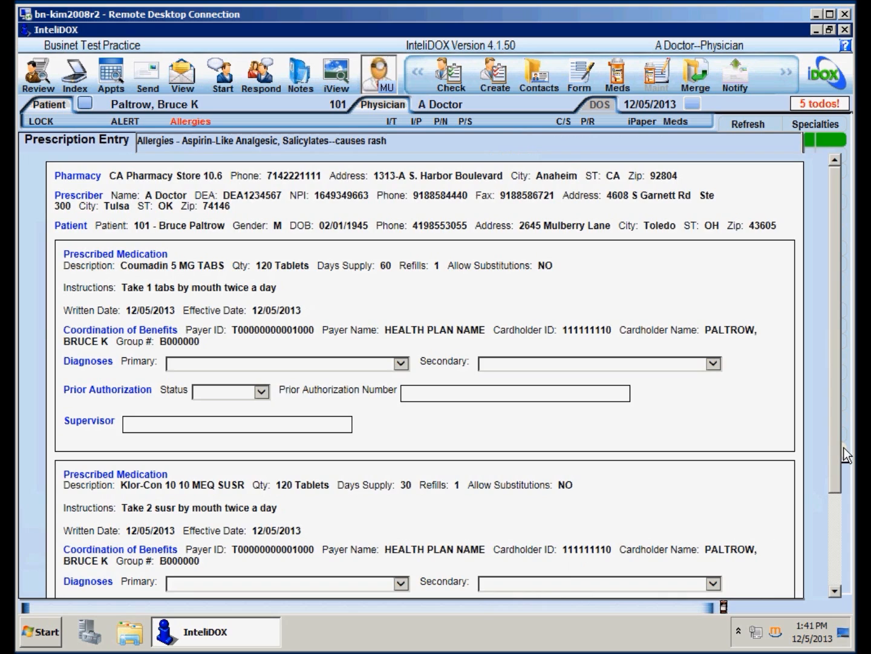
# Check the optional diagnosis and prior authorization choices for Klor-Con 10, leave them blank and send both prescriptions
pyautogui.moveTo(841, 450); pyautogui.dragTo(848, 592)
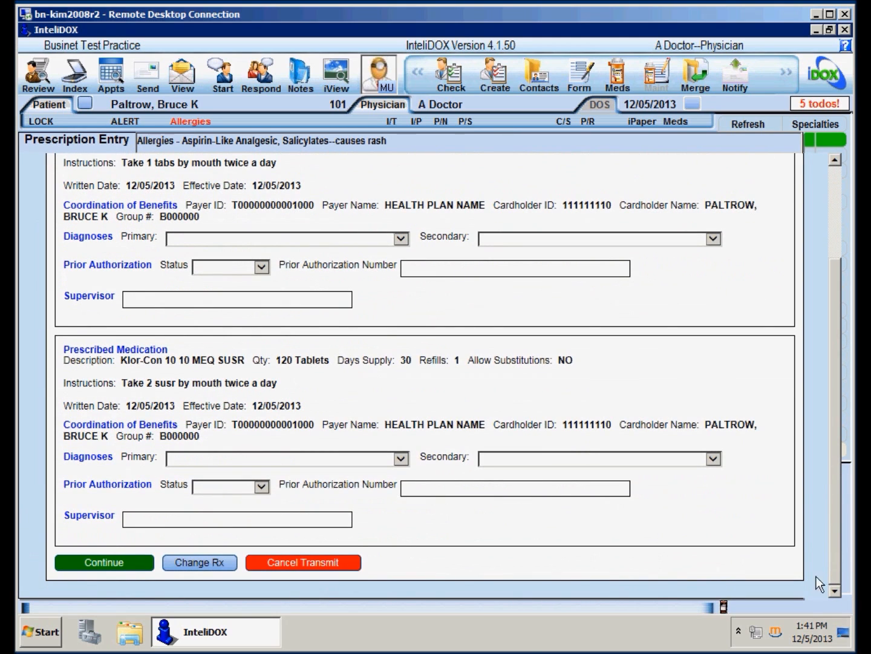
pyautogui.click(401, 459)
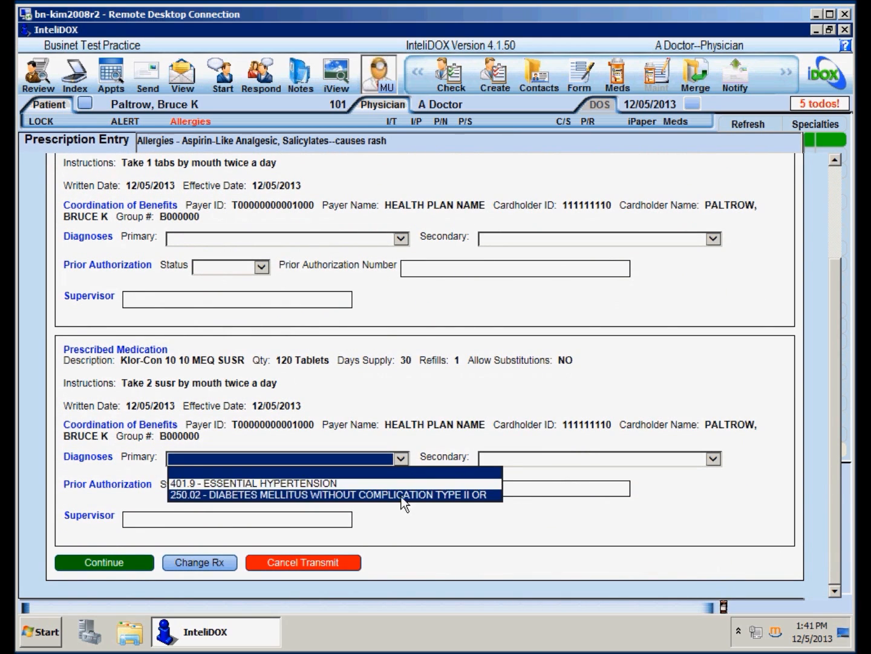
pyautogui.click(413, 440)
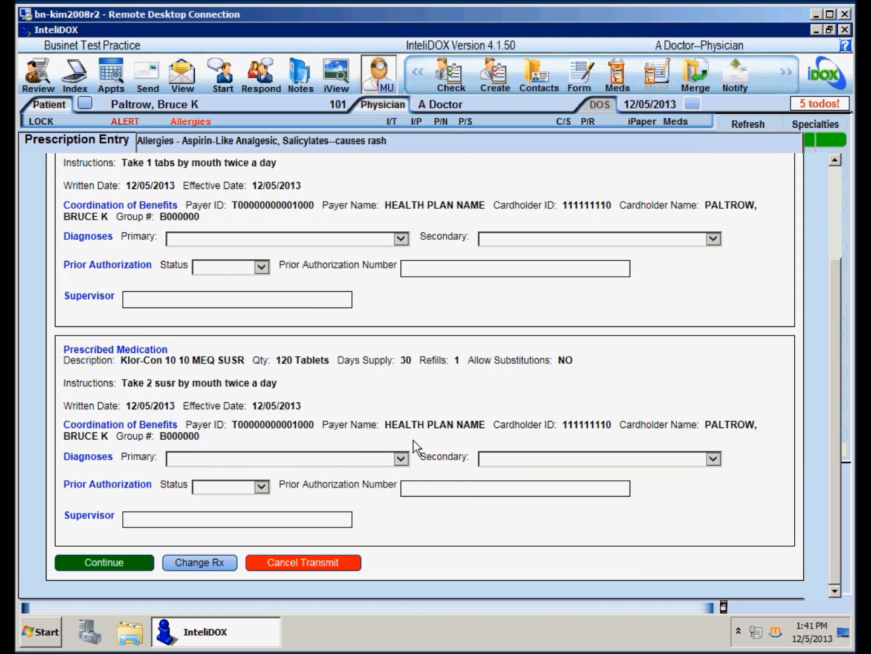
pyautogui.click(270, 494)
pyautogui.click(270, 497)
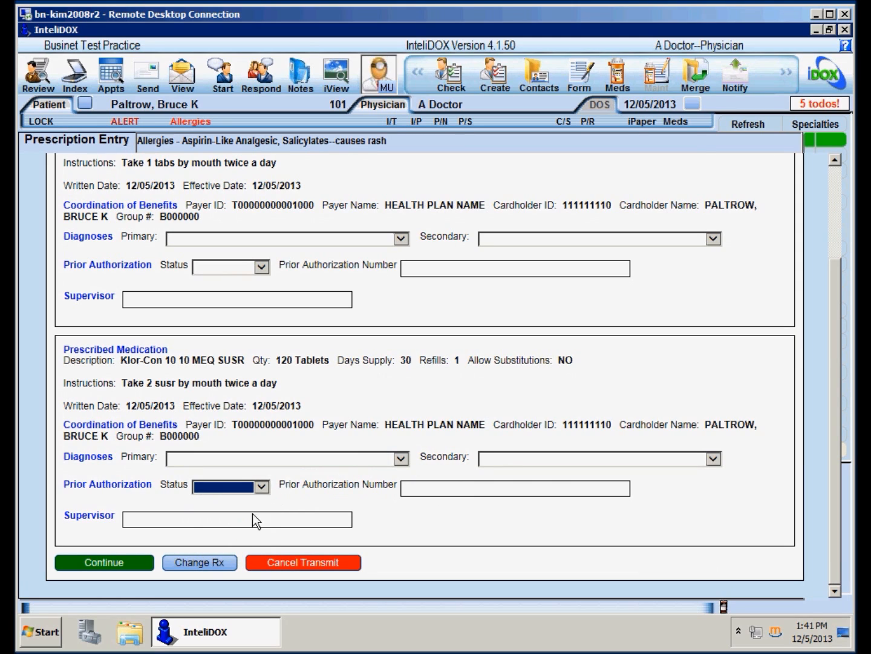
pyautogui.click(244, 528)
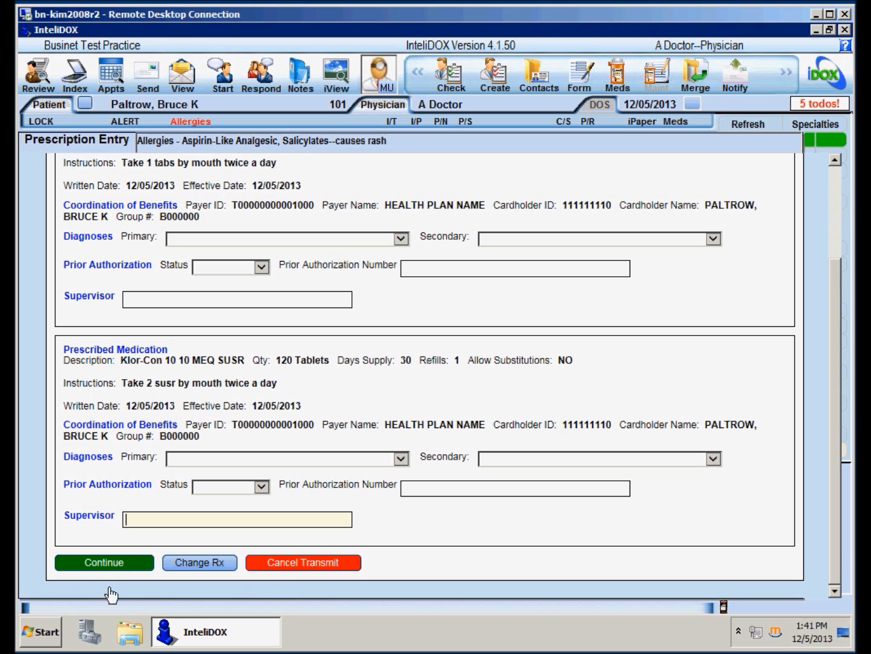
pyautogui.click(106, 569)
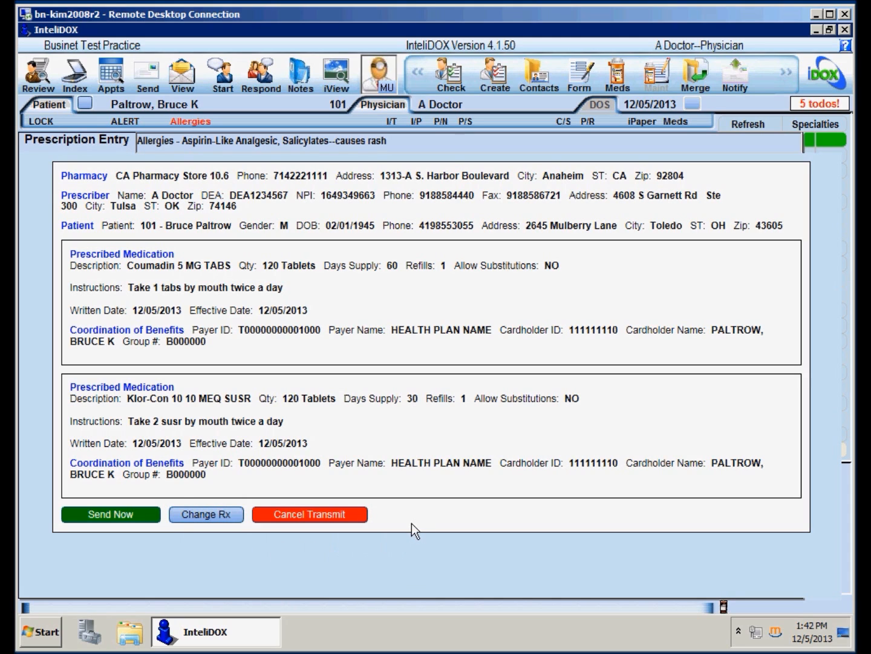
pyautogui.click(127, 518)
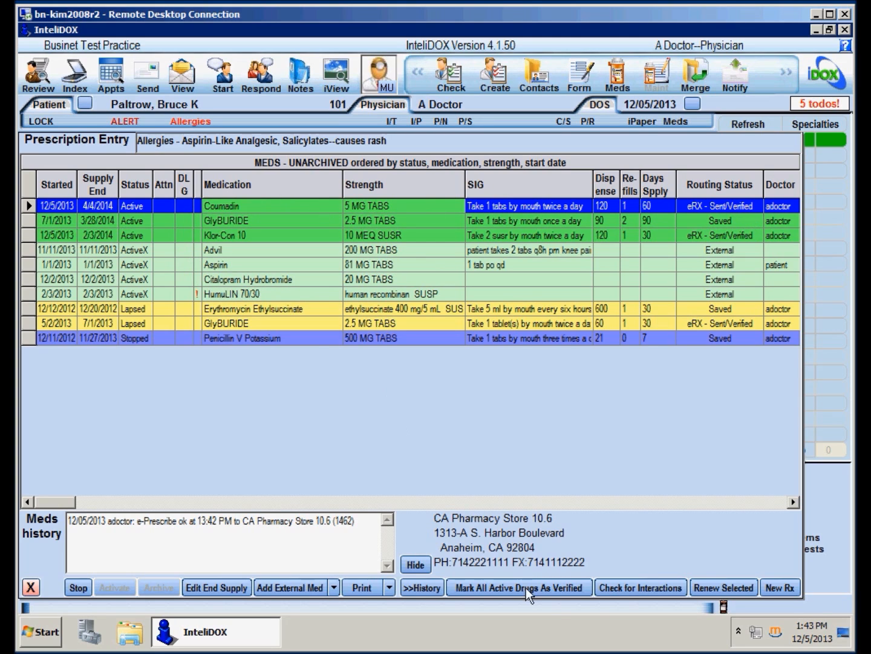
# Check the patient's medications for interactions, look through the whole list and close it
pyautogui.click(648, 595)
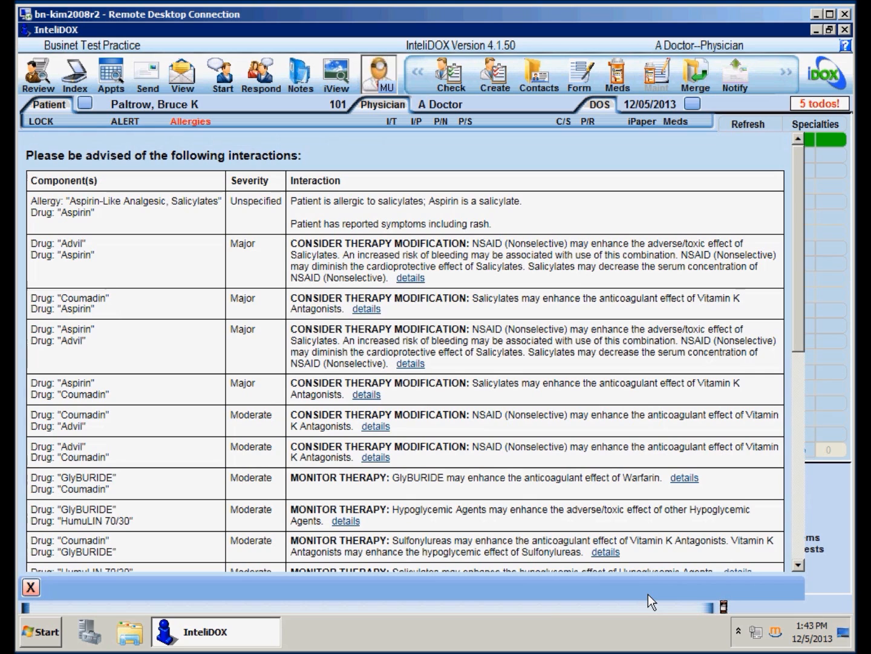
pyautogui.click(804, 558)
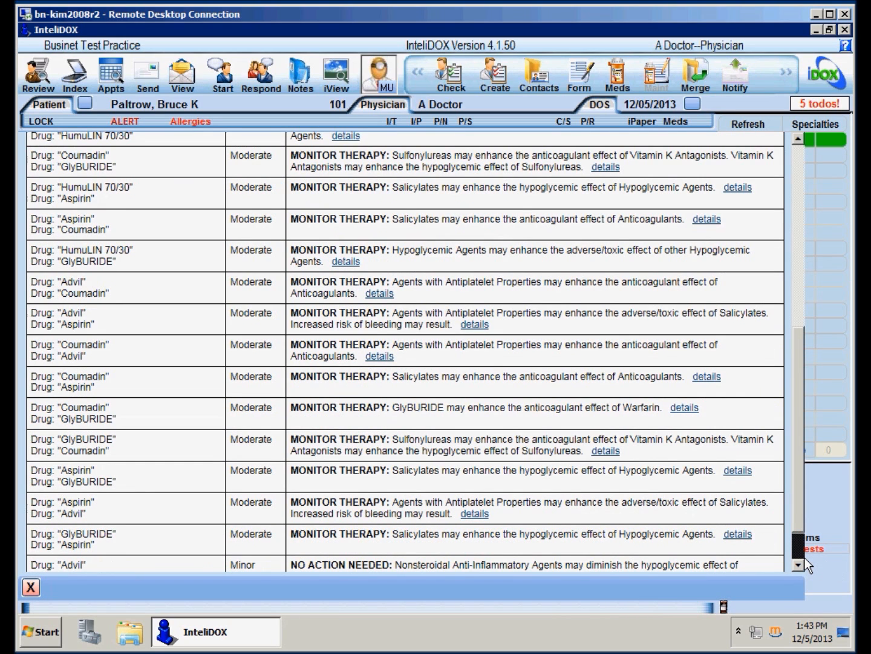
pyautogui.click(38, 592)
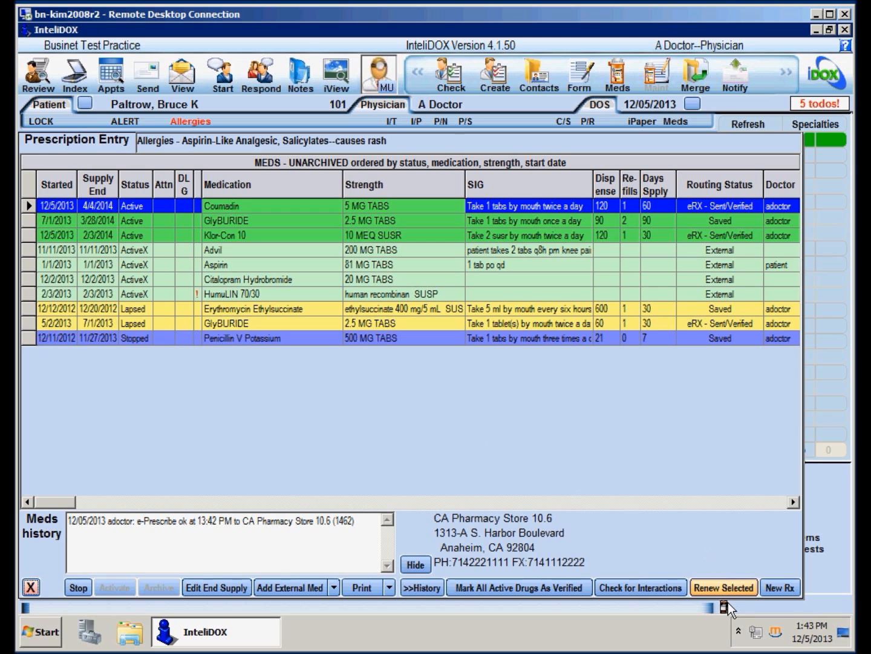
# Renew the lapsed Erythromycin Ethylsuccinate, transmit it unchanged and prescribe it despite the Coumadin interaction
pyautogui.click(276, 310)
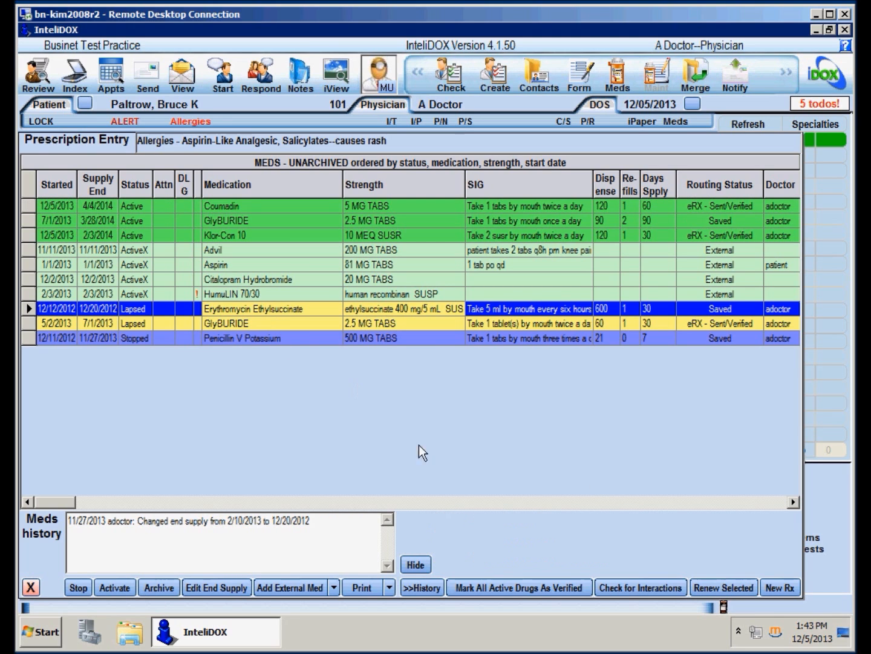
pyautogui.click(731, 588)
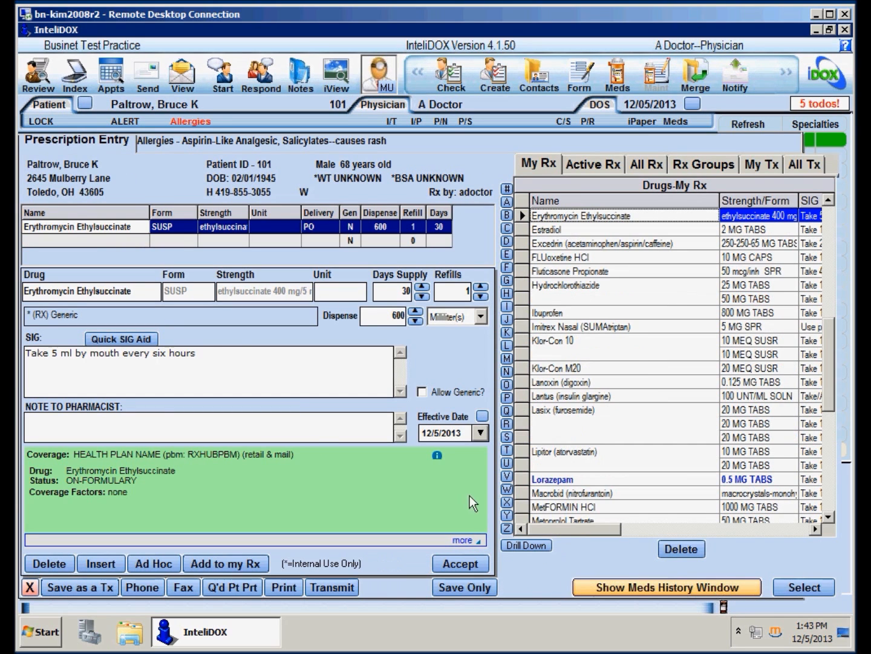
pyautogui.click(343, 590)
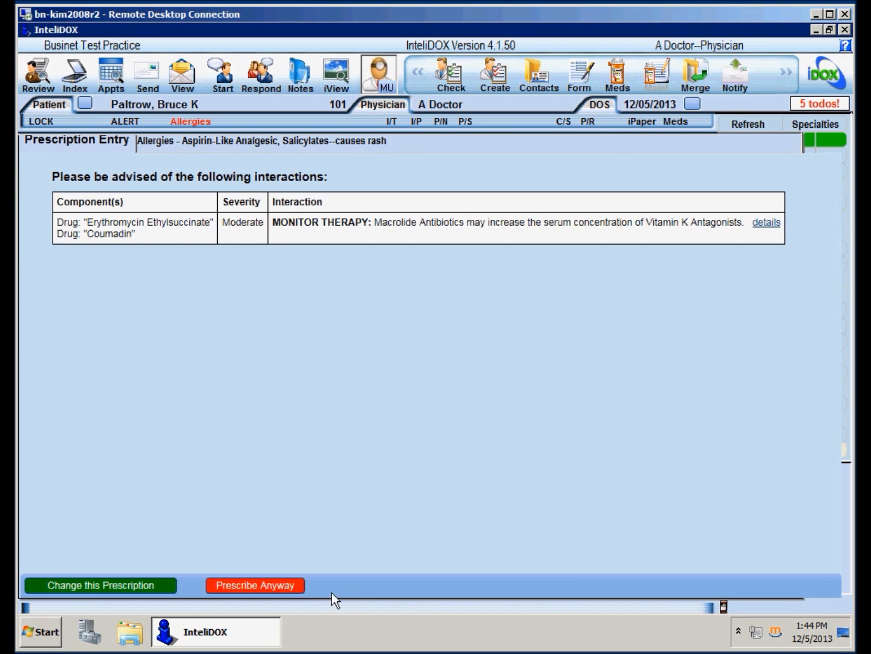
pyautogui.click(284, 596)
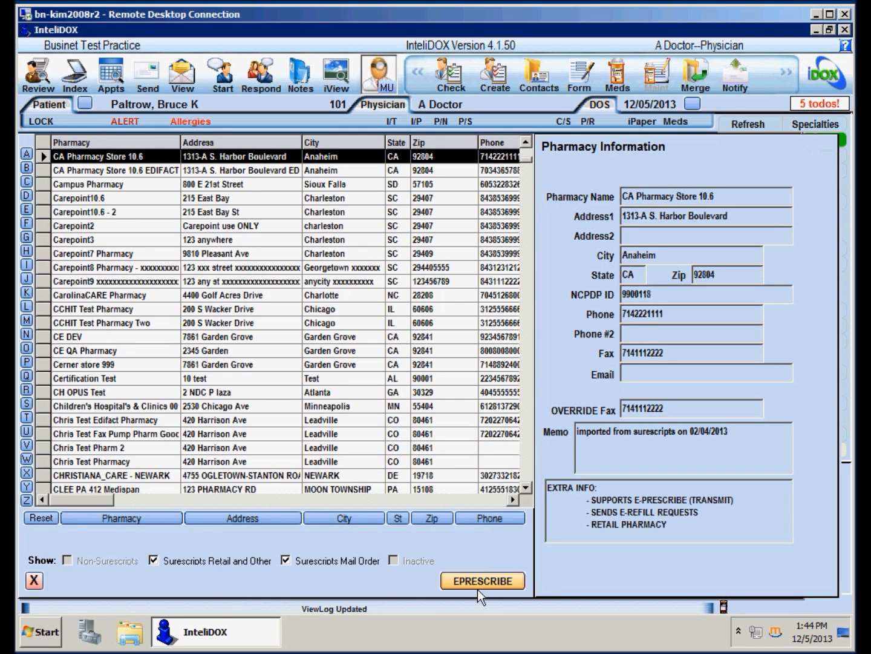
# E-prescribe the Erythromycin Ethylsuccinate to CA Pharmacy Store 10.6, check its new history entry and close the medication list
pyautogui.click(477, 589)
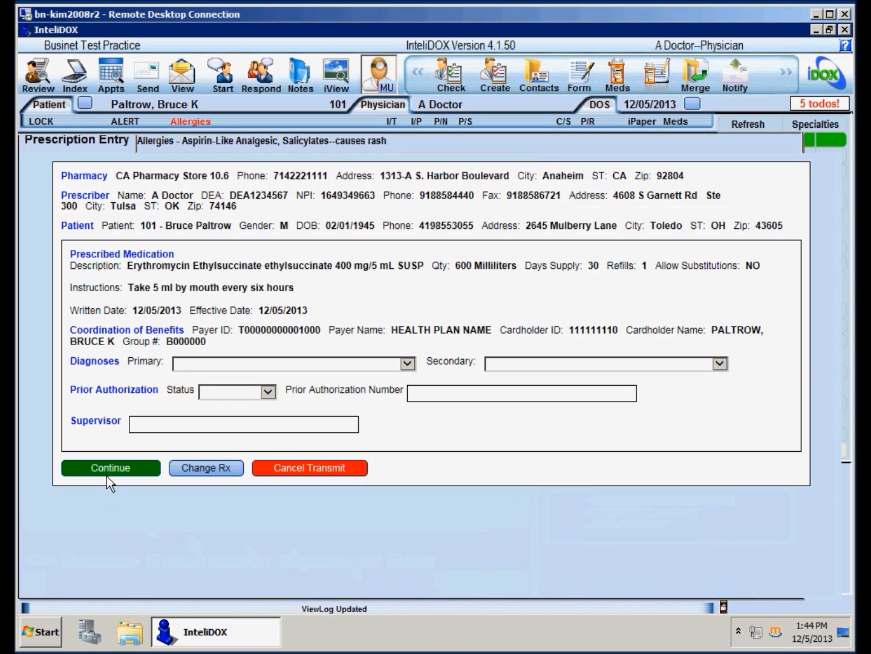
pyautogui.click(107, 472)
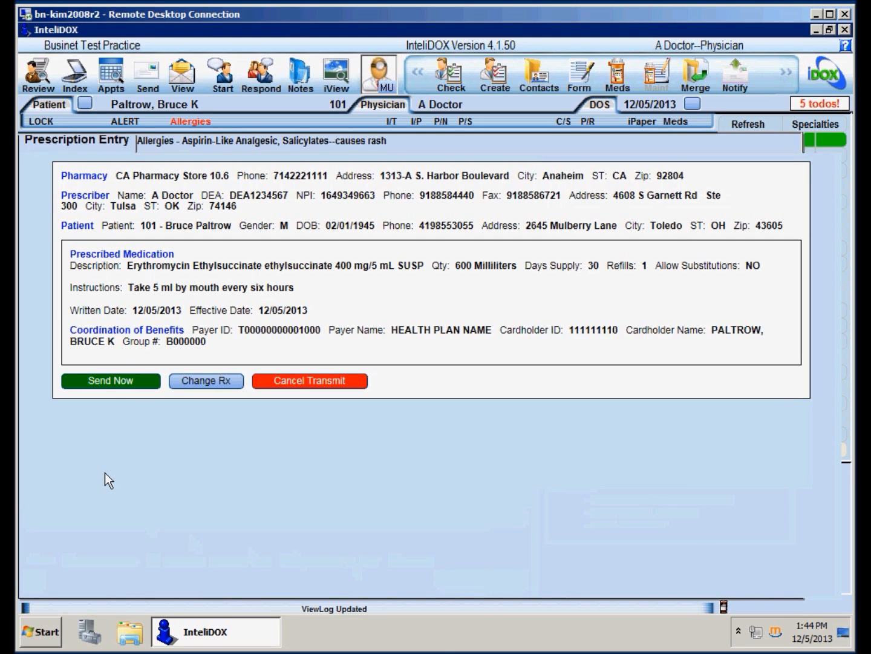
pyautogui.click(105, 386)
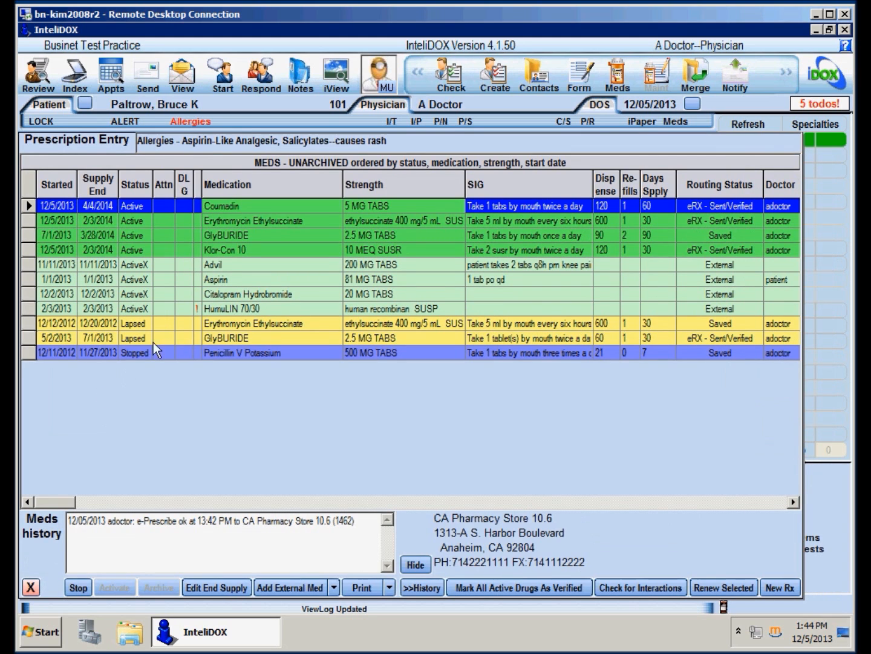
pyautogui.click(272, 223)
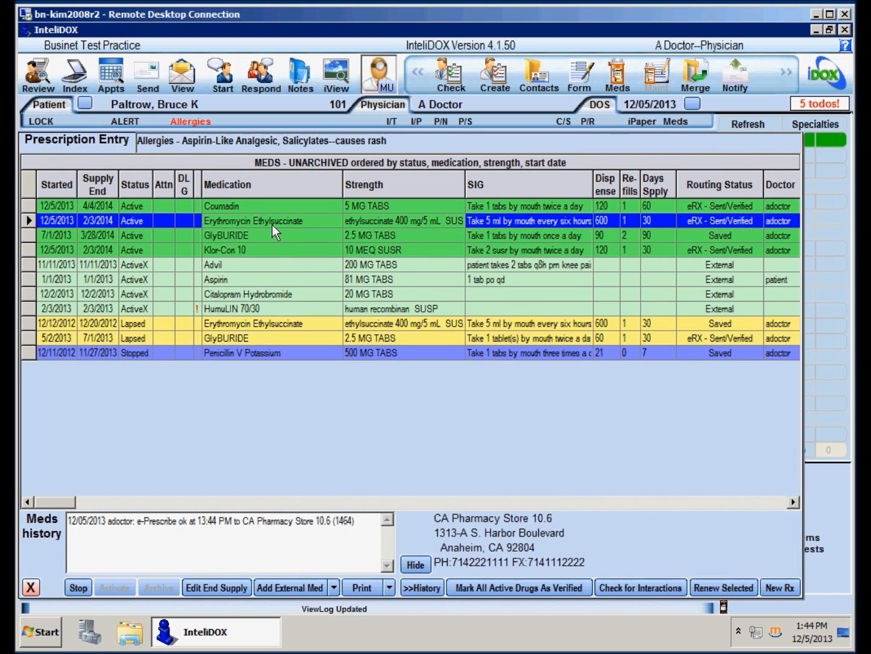
pyautogui.click(31, 587)
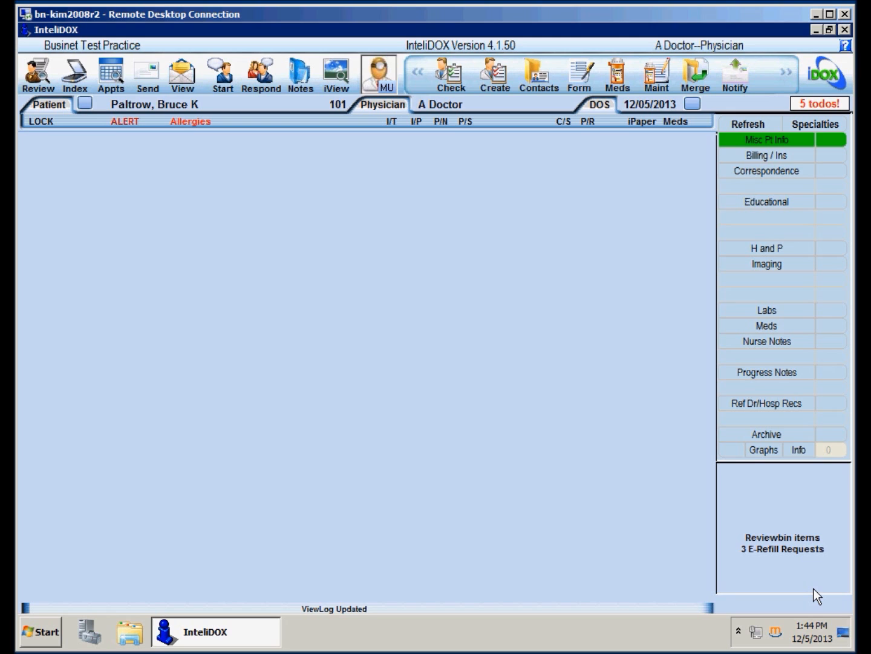
# Open the e-refill requests, view the medications of the patient in the Vicodin ES request and return to the requests
pyautogui.click(845, 555)
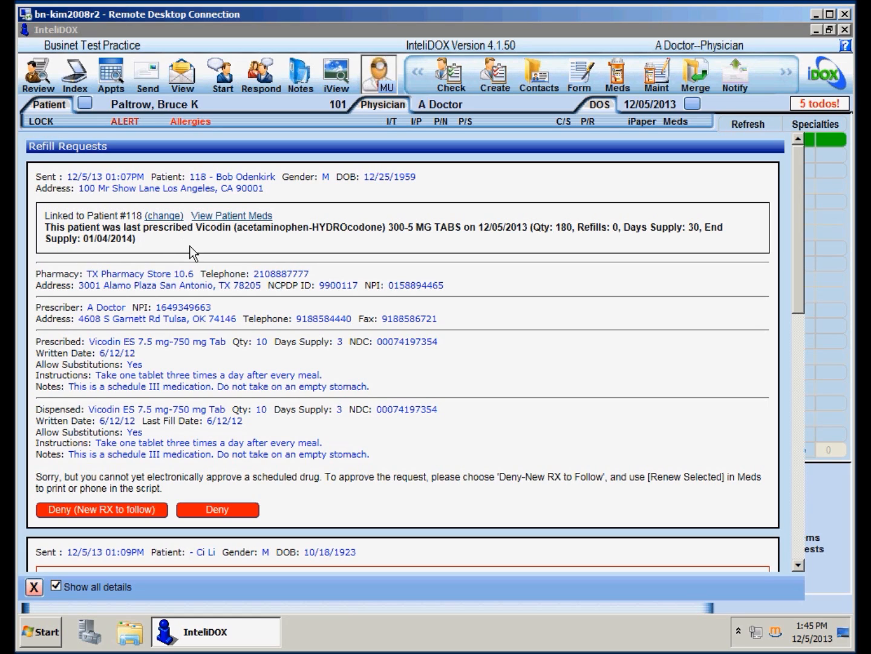
pyautogui.click(234, 219)
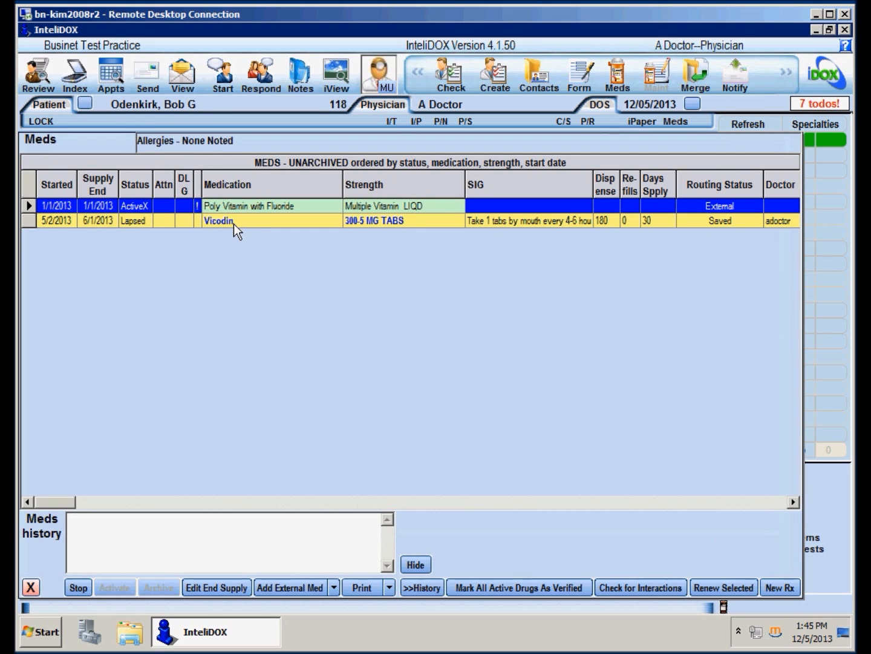
pyautogui.click(29, 587)
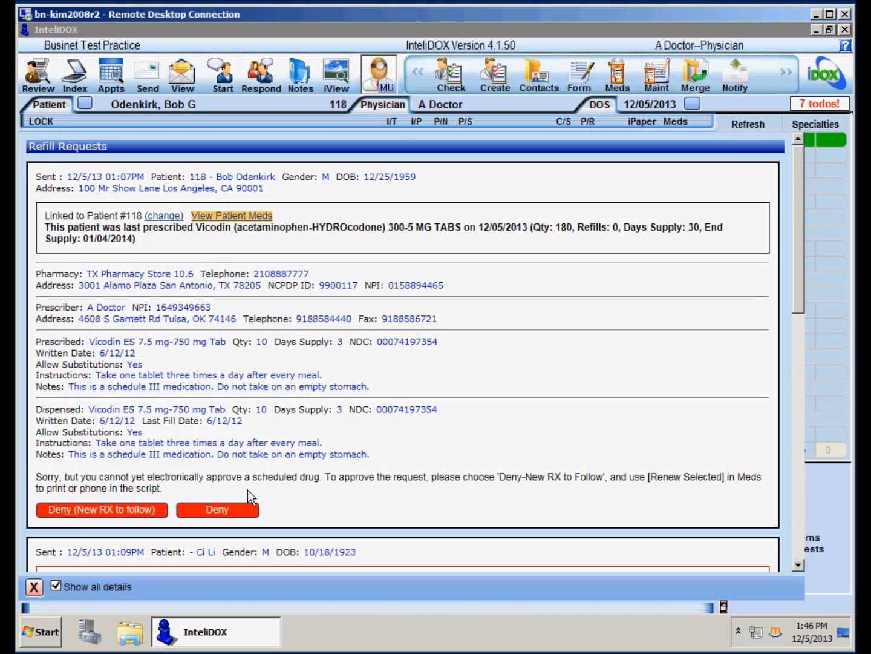
# Renew the Vicodin patient's lapsed 300-5 MG TABS prescription, keep the current drug, print the script and return to the refill requests
pyautogui.click(224, 217)
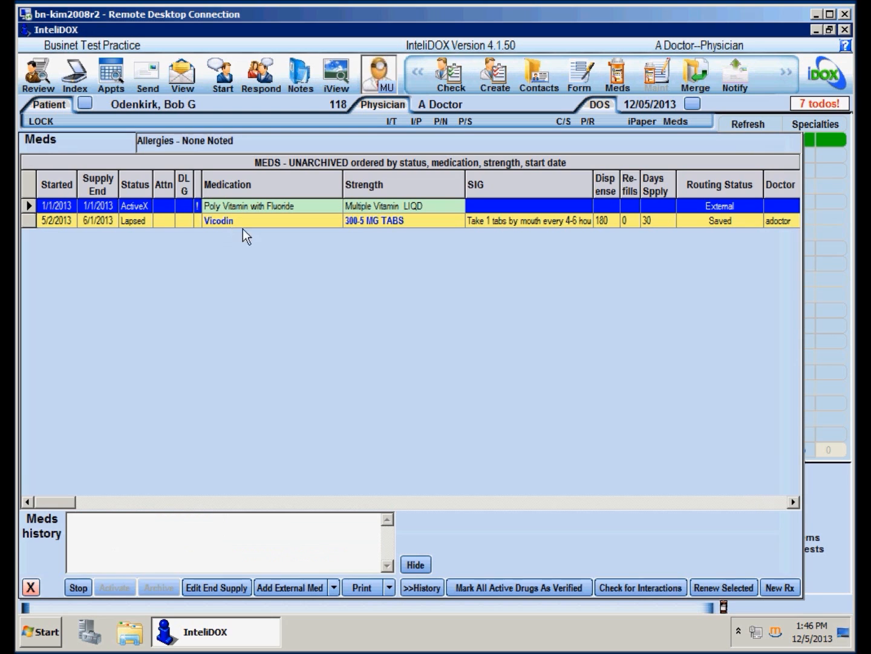
pyautogui.click(247, 231)
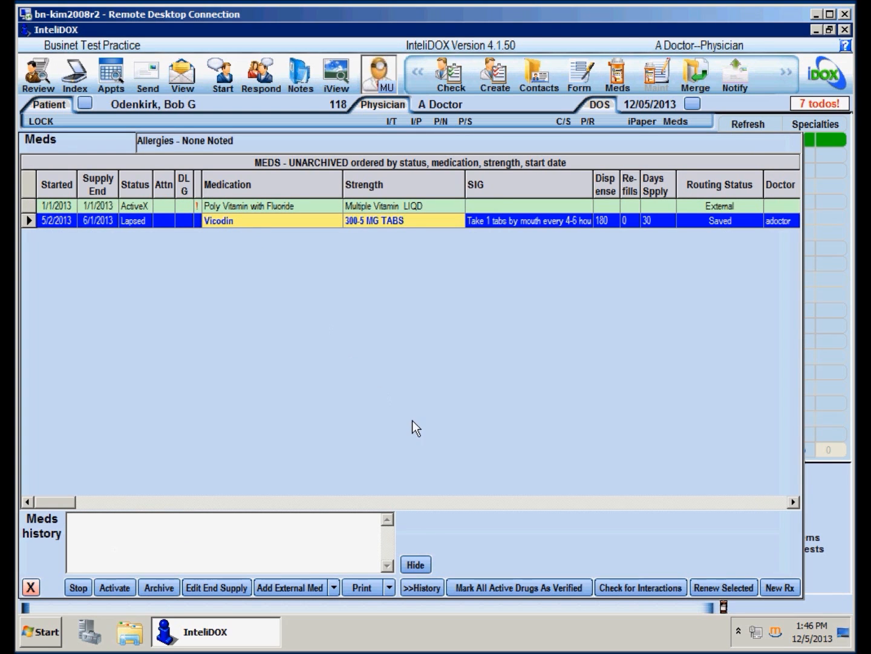
pyautogui.click(733, 585)
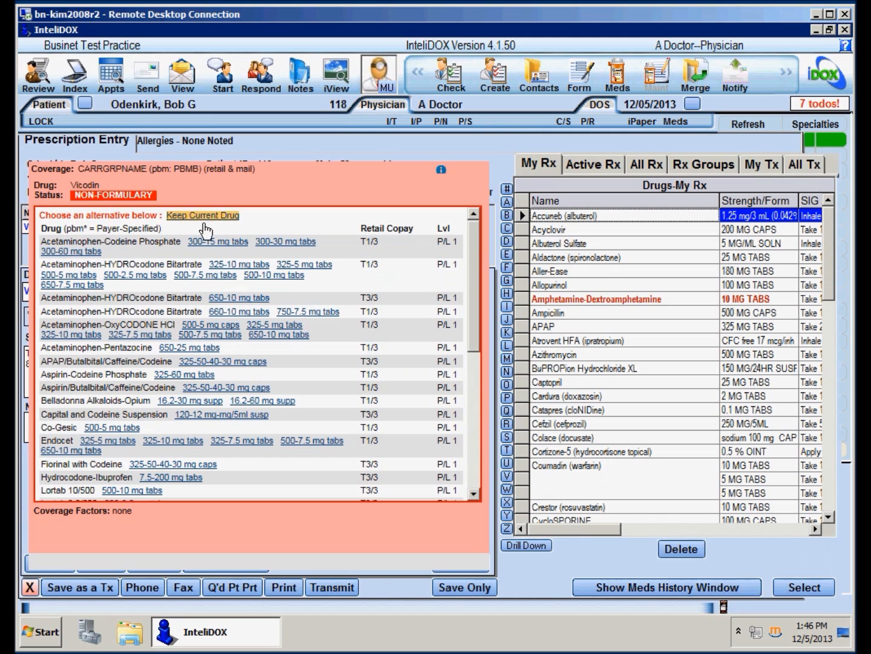
pyautogui.click(210, 208)
pyautogui.click(297, 590)
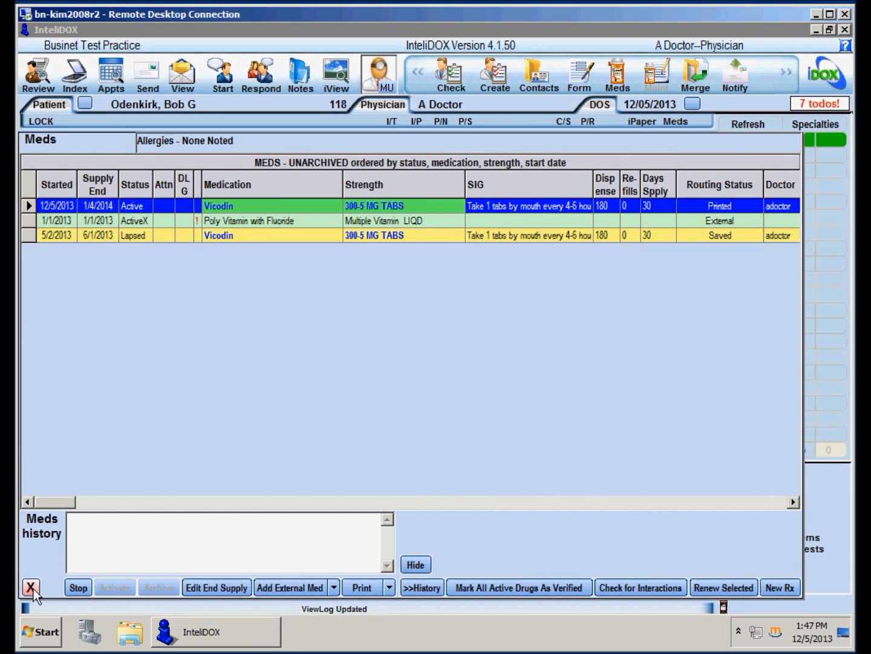
pyautogui.click(38, 592)
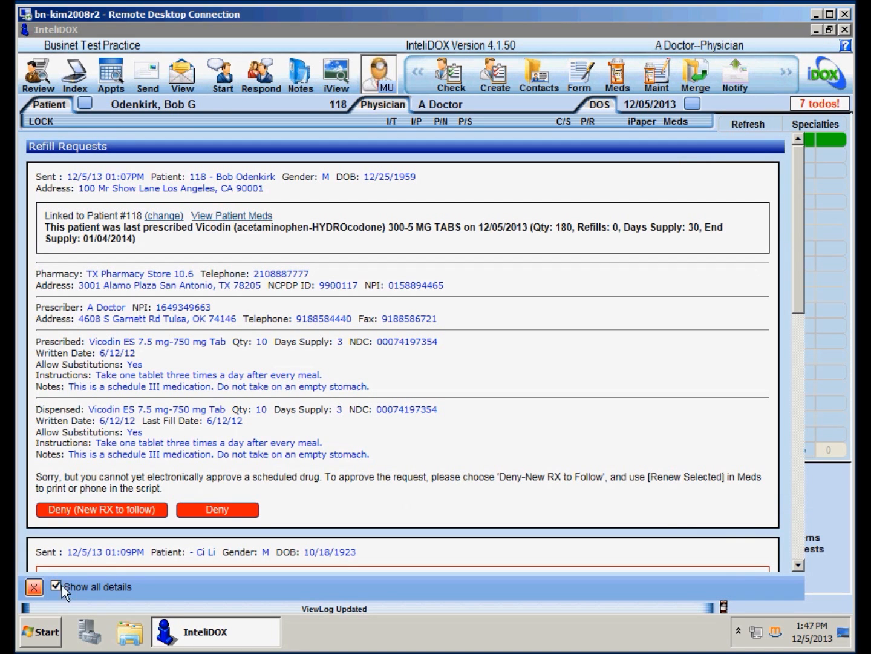
# Deny the Vicodin ES refill request with the reason "Request already responded to by other means (e.g. phone or fax)"
pyautogui.click(217, 510)
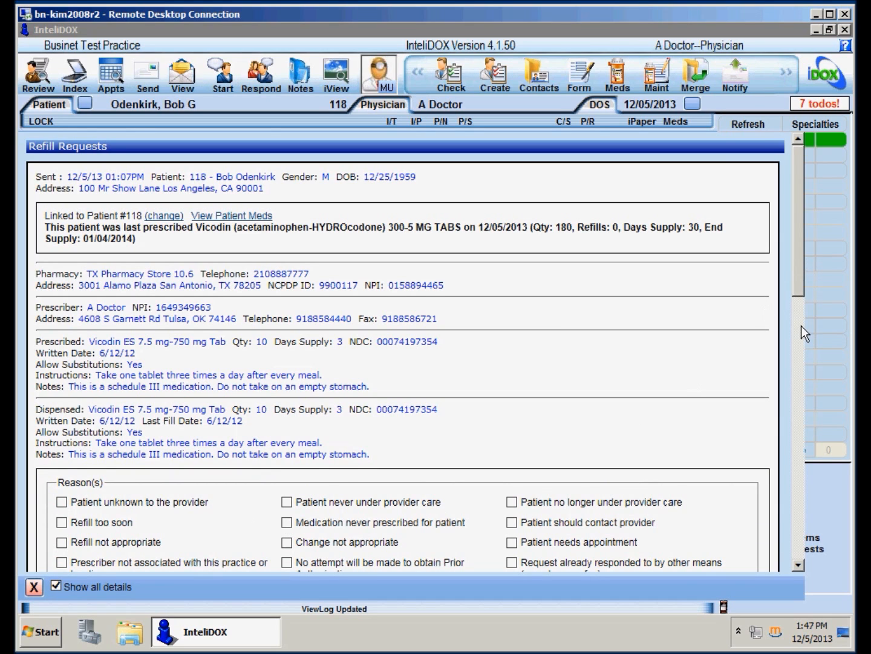
pyautogui.scroll(-3, 804, 333)
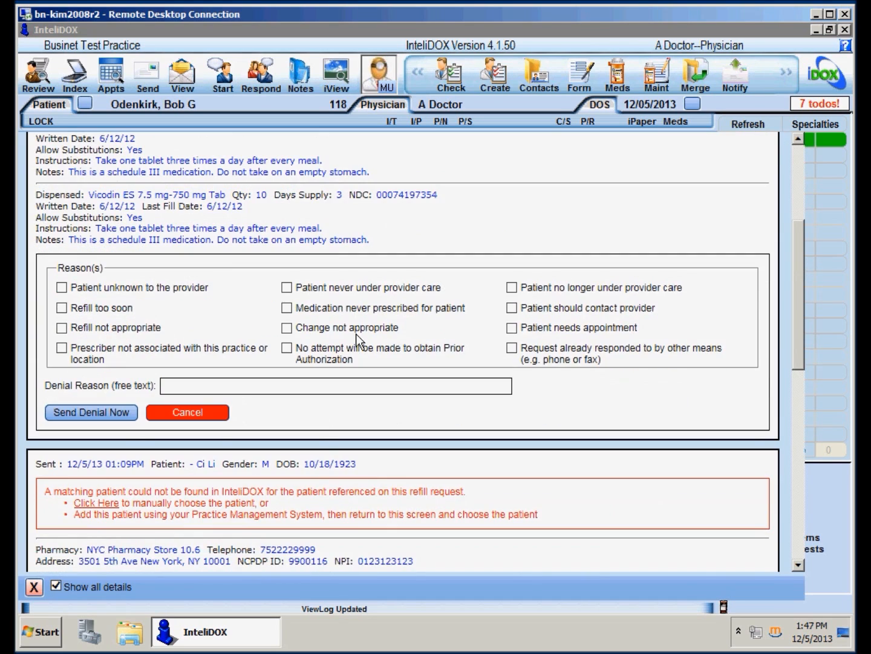
pyautogui.click(524, 358)
pyautogui.click(123, 417)
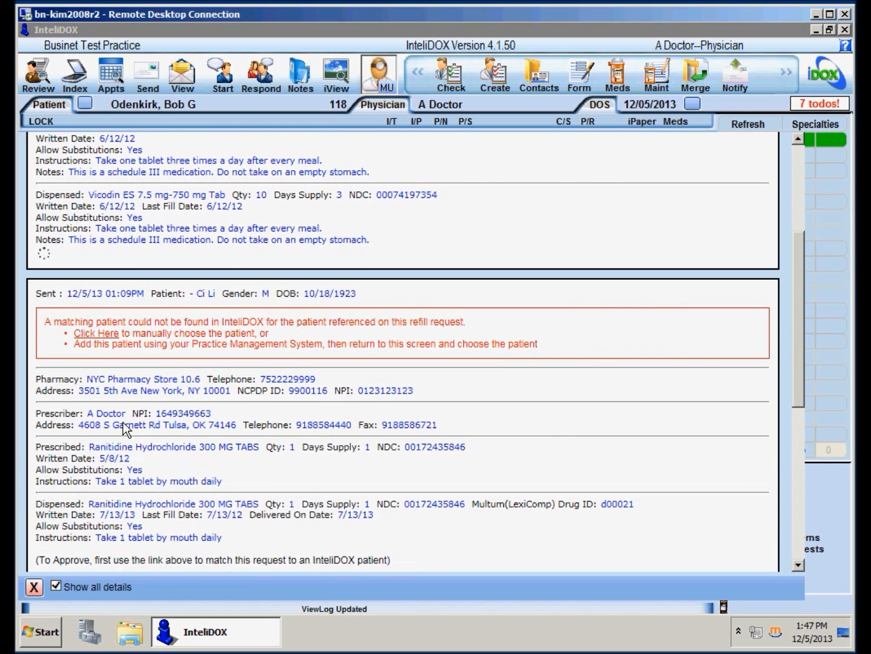
pyautogui.moveTo(810, 312); pyautogui.dragTo(807, 146)
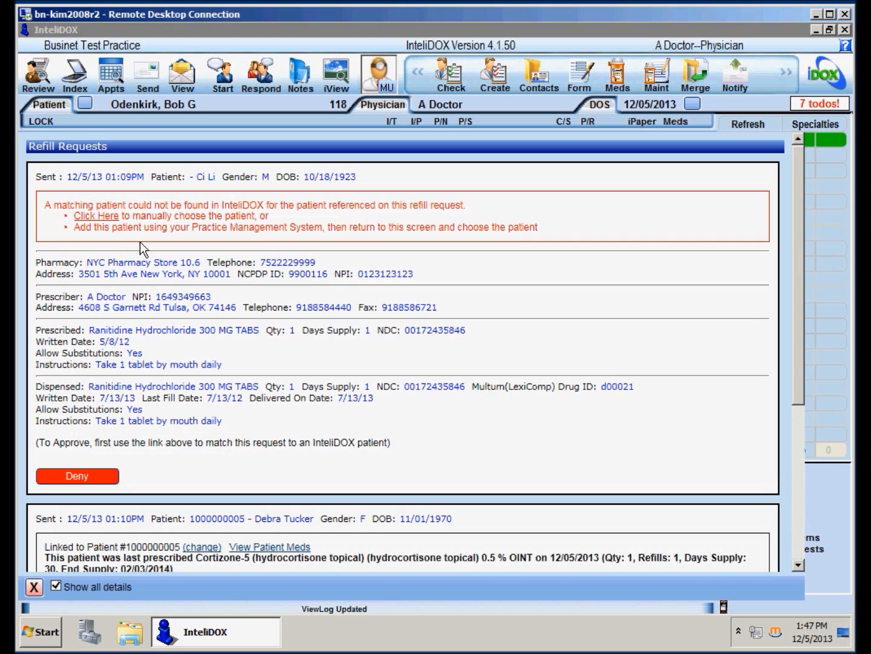
# Match the Ranitidine Hydrochloride refill request to its patient by last name, view that patient's medications and return to the requests
pyautogui.click(100, 216)
pyautogui.write('li')
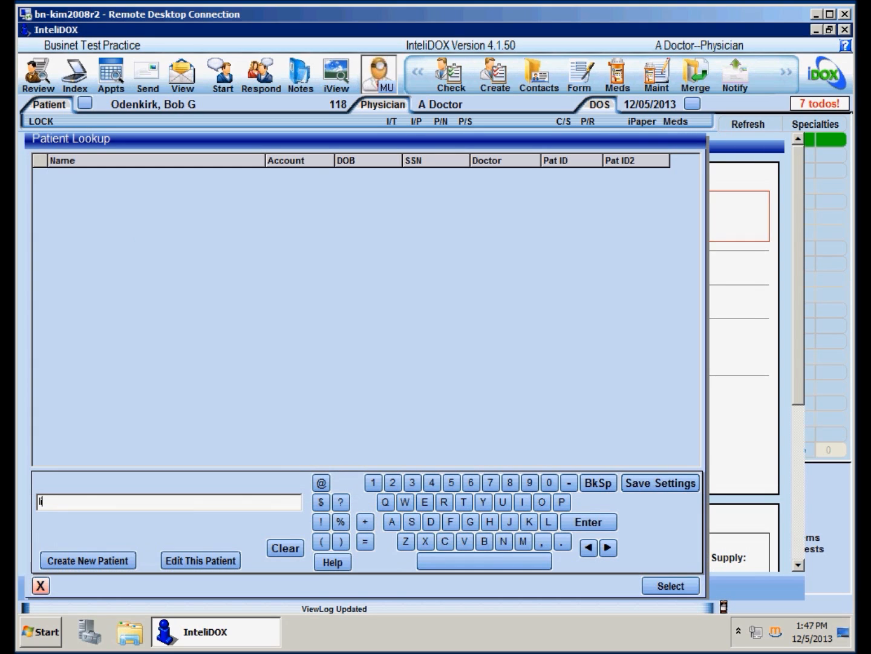
pyautogui.press('Return')
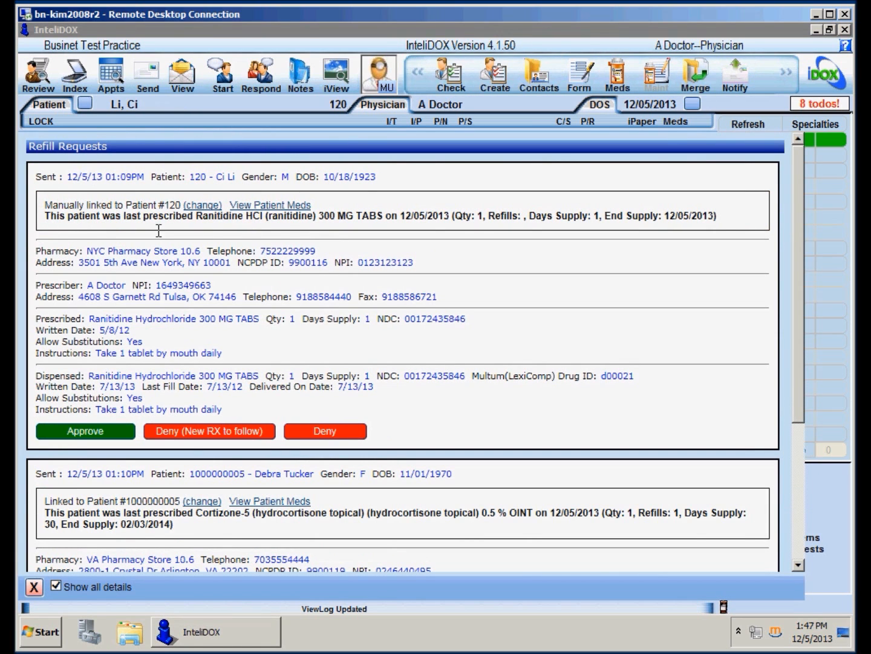
pyautogui.click(285, 209)
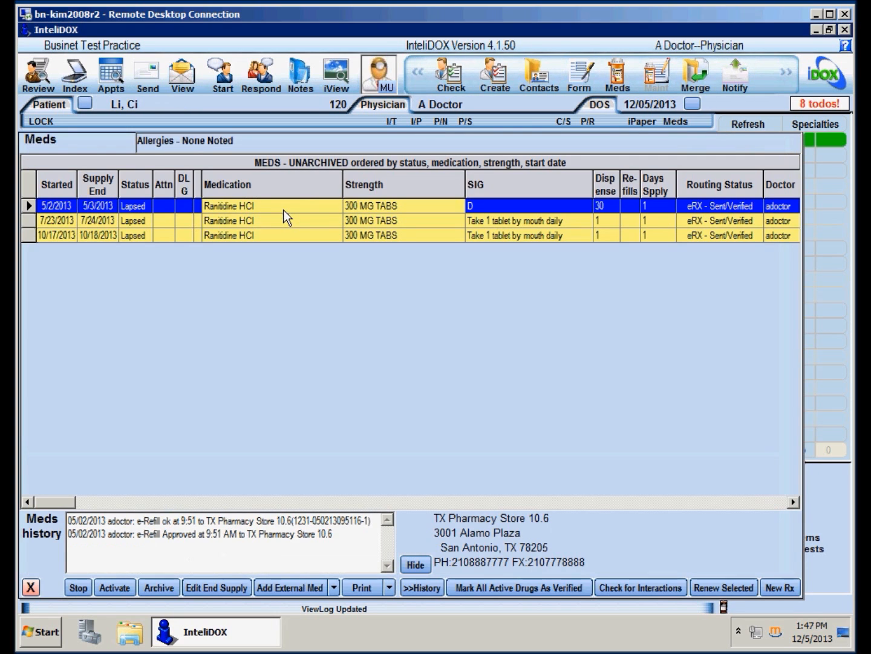
pyautogui.click(39, 595)
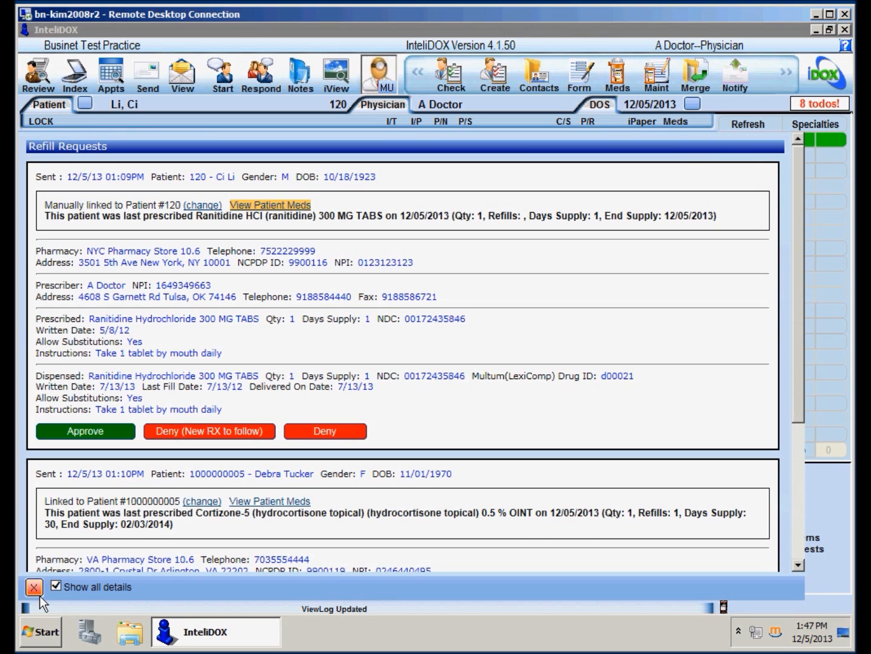
# Approve the Ranitidine Hydrochloride 300 MG TABS refill request with 1 refill and send the approval
pyautogui.click(84, 433)
pyautogui.click(259, 463)
pyautogui.write('1')
pyautogui.click(278, 514)
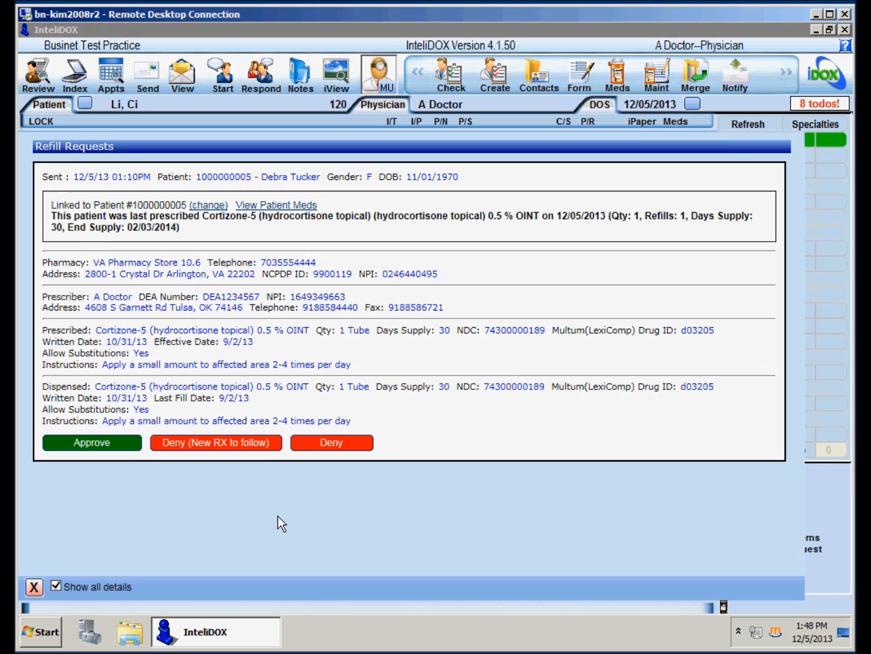
# View the medications of the patient in the Cortizone-5 request and deny that request with the reason "New Rx To Follow"
pyautogui.click(292, 206)
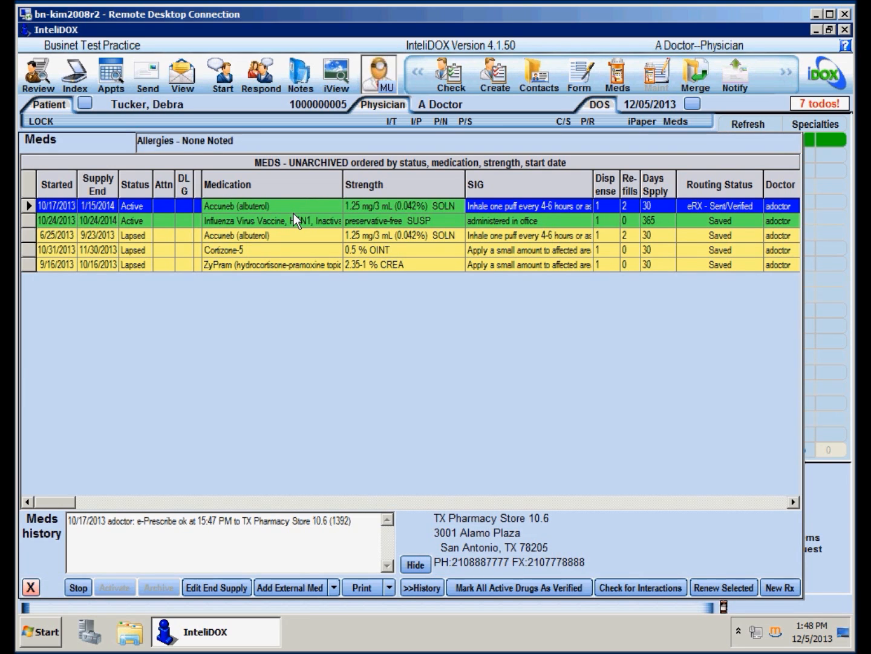
pyautogui.click(31, 587)
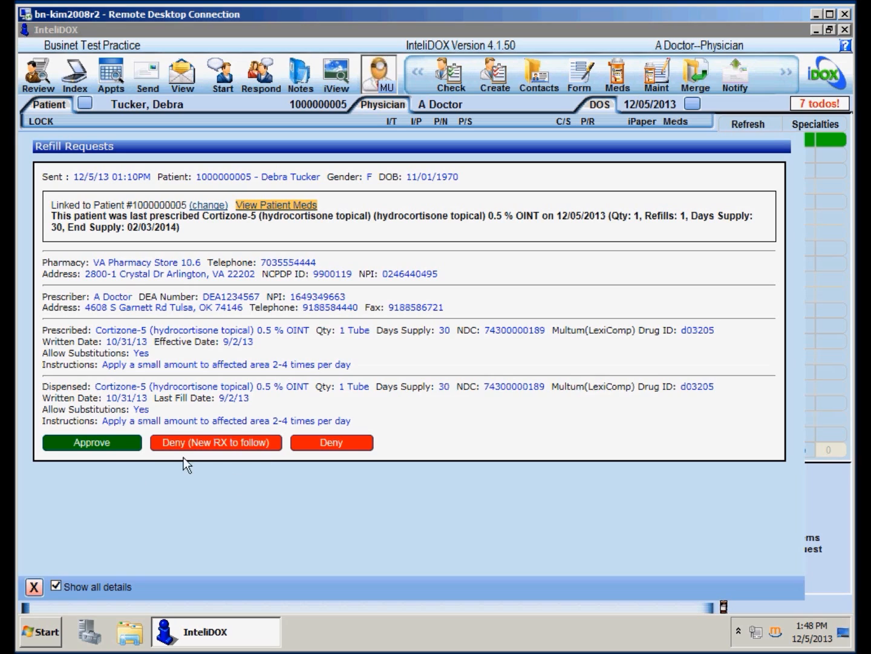
pyautogui.click(232, 454)
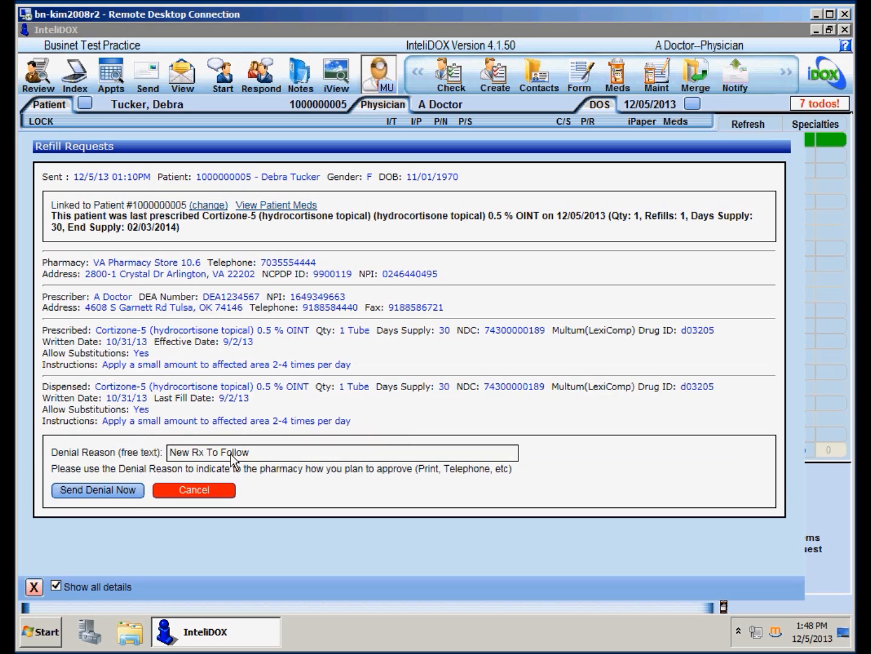
pyautogui.click(112, 503)
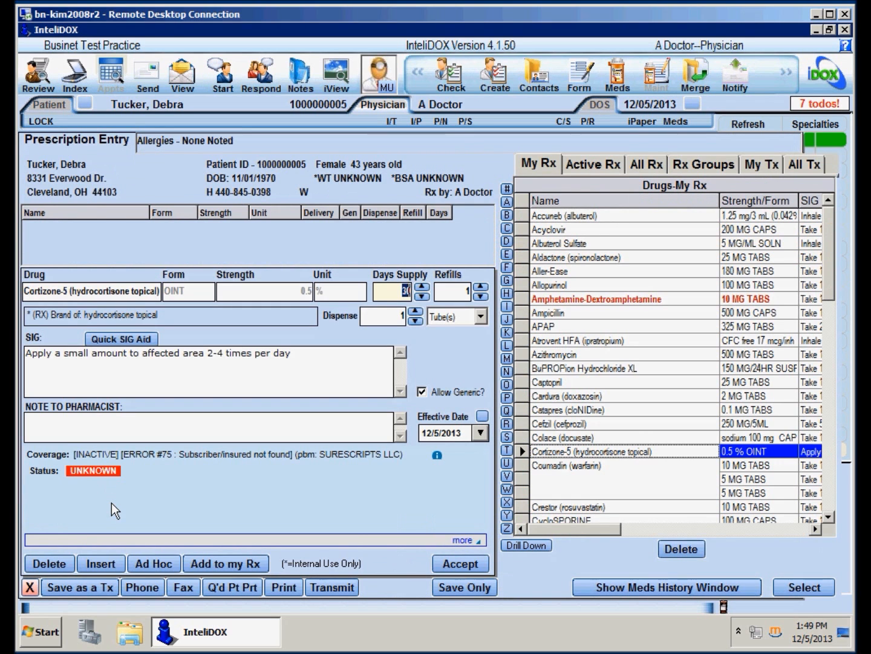
# Change the new Cortizone-5 prescription's SIG to "Apply a small amount to affected area twice a day"
pyautogui.click(231, 358)
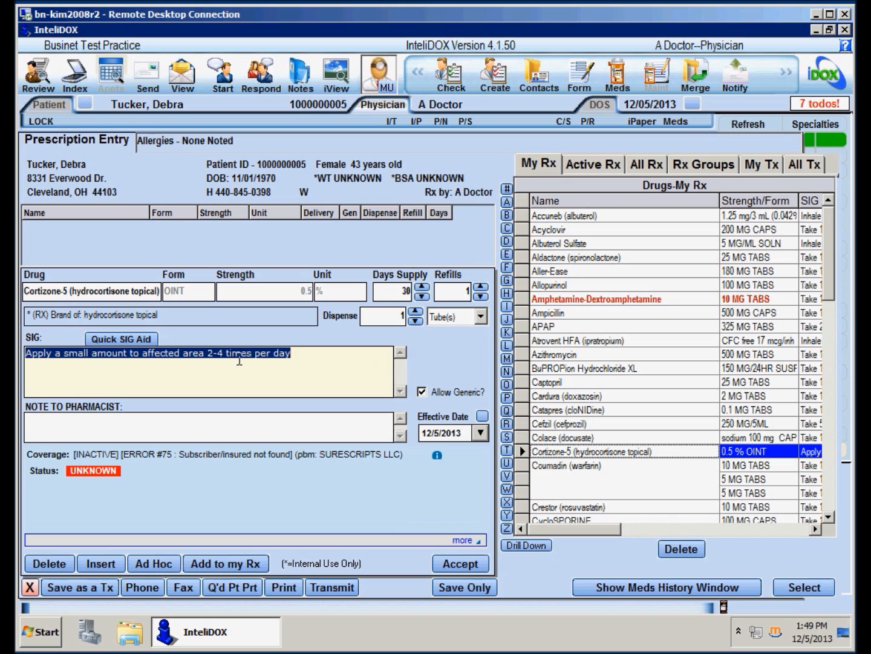
pyautogui.moveTo(208, 358); pyautogui.dragTo(314, 359)
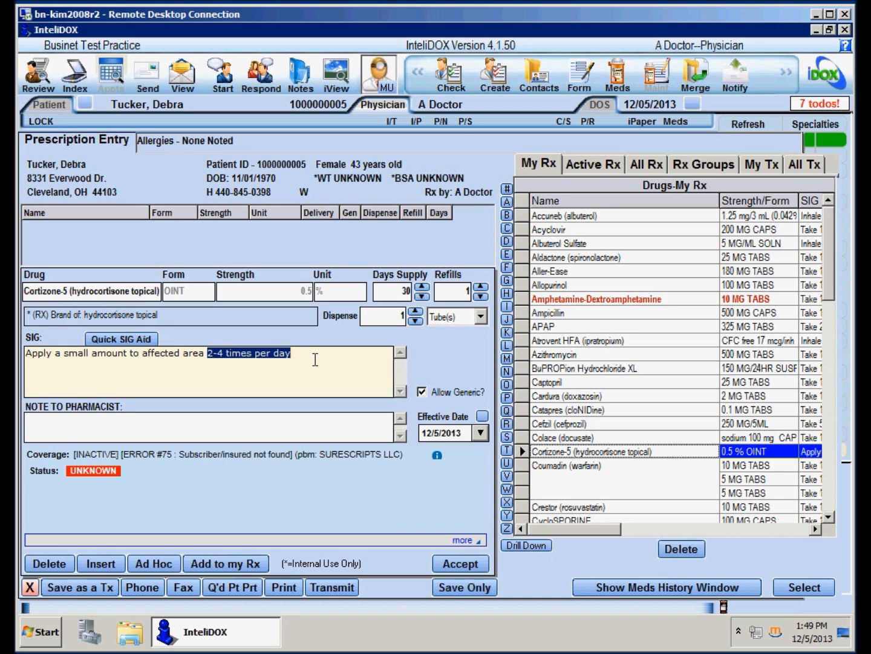
pyautogui.write('twice a day')
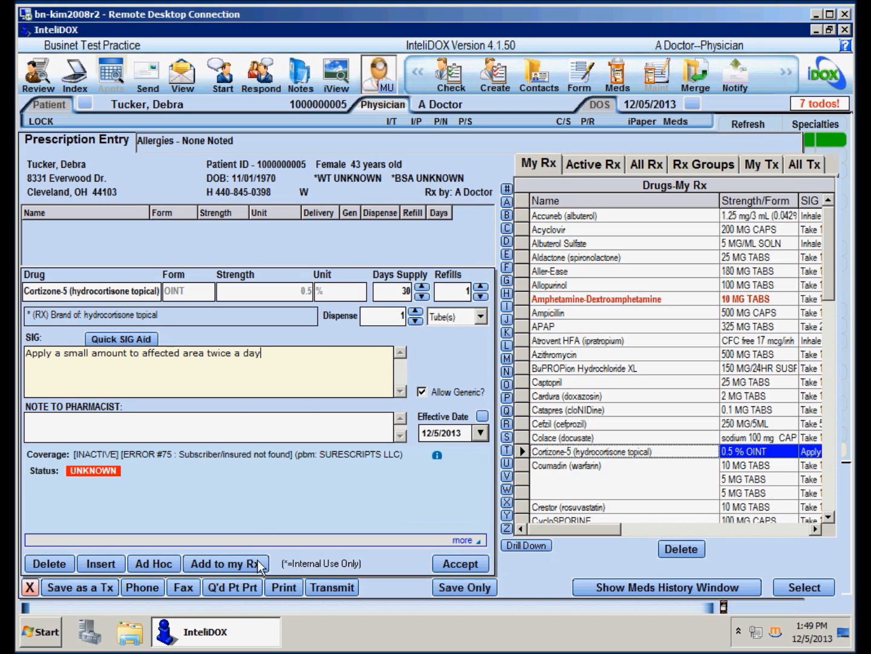
# Transmit the Cortizone-5 prescription to VA Pharmacy Store 10.6, making it the patient's preferred pharmacy, and close the refill requests
pyautogui.click(329, 587)
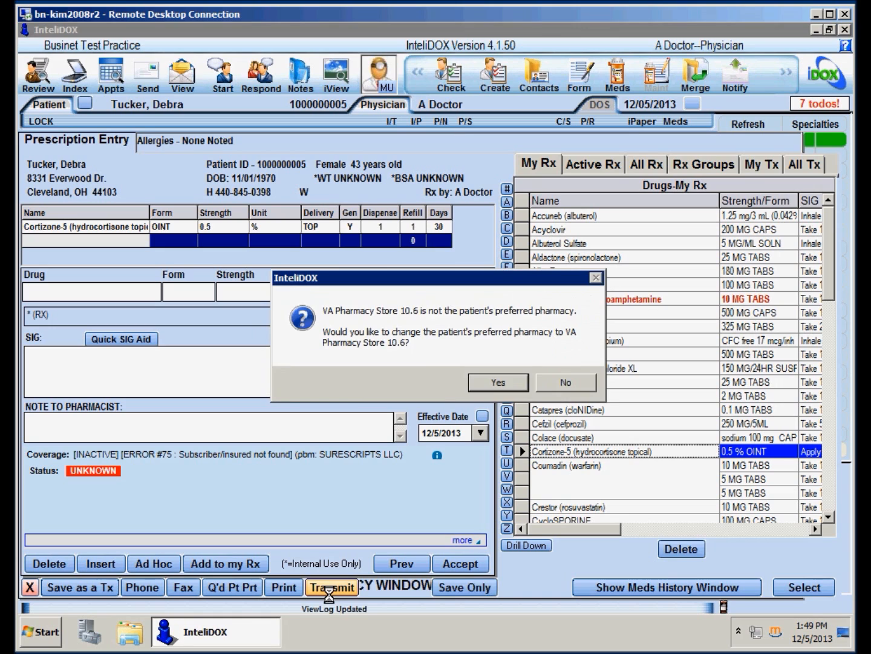
pyautogui.click(505, 382)
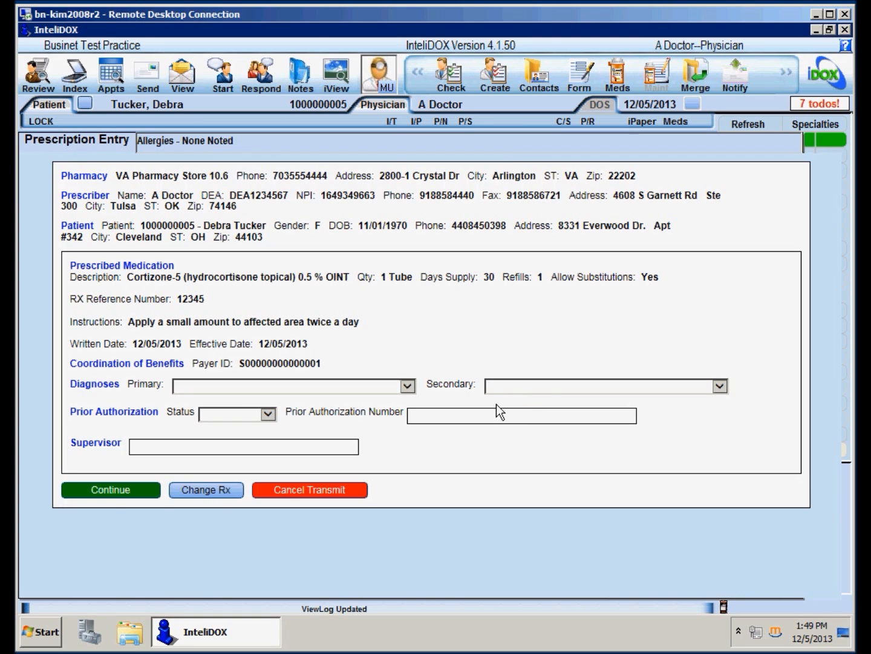
pyautogui.click(111, 495)
pyautogui.click(112, 410)
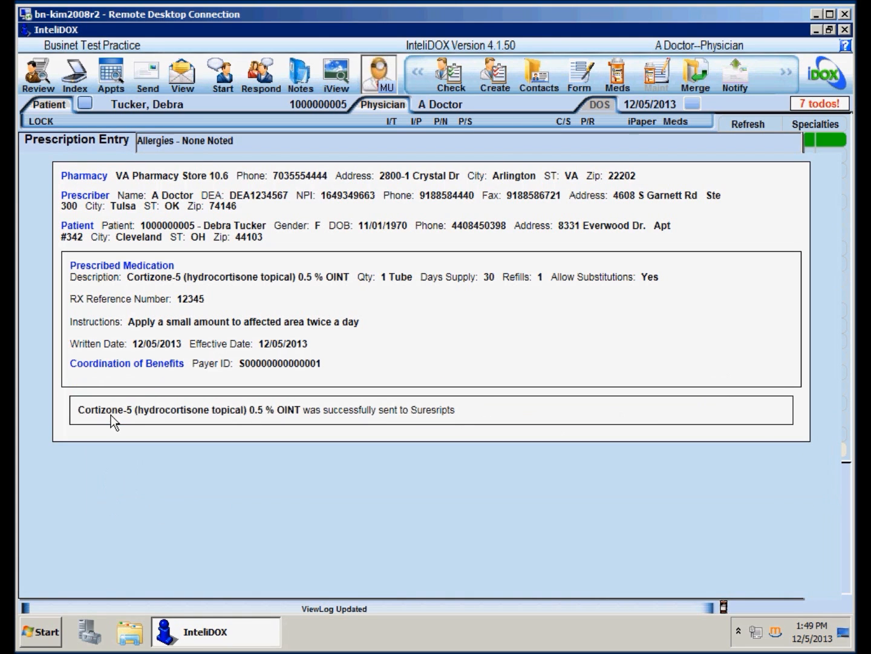
pyautogui.click(30, 587)
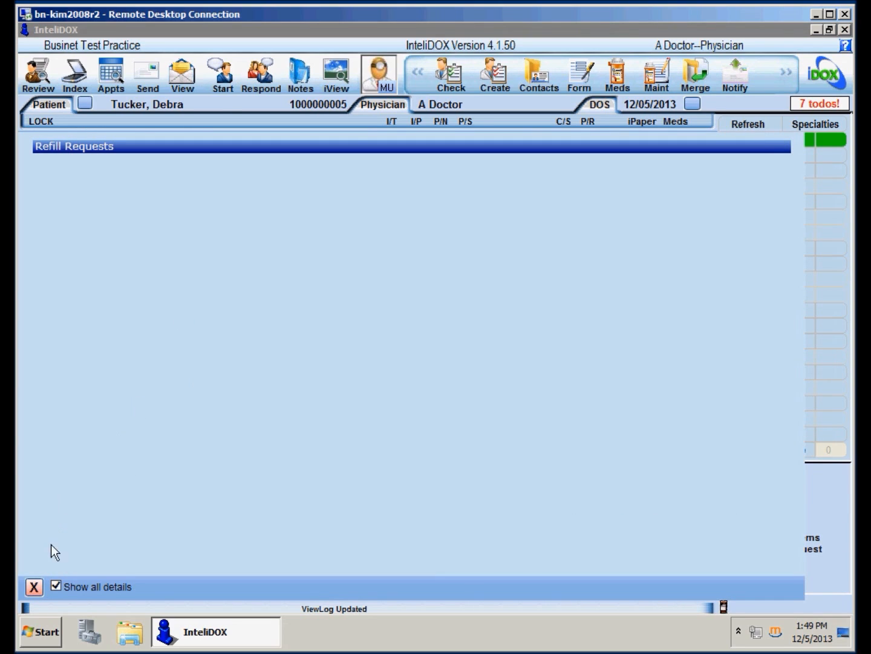
pyautogui.click(43, 595)
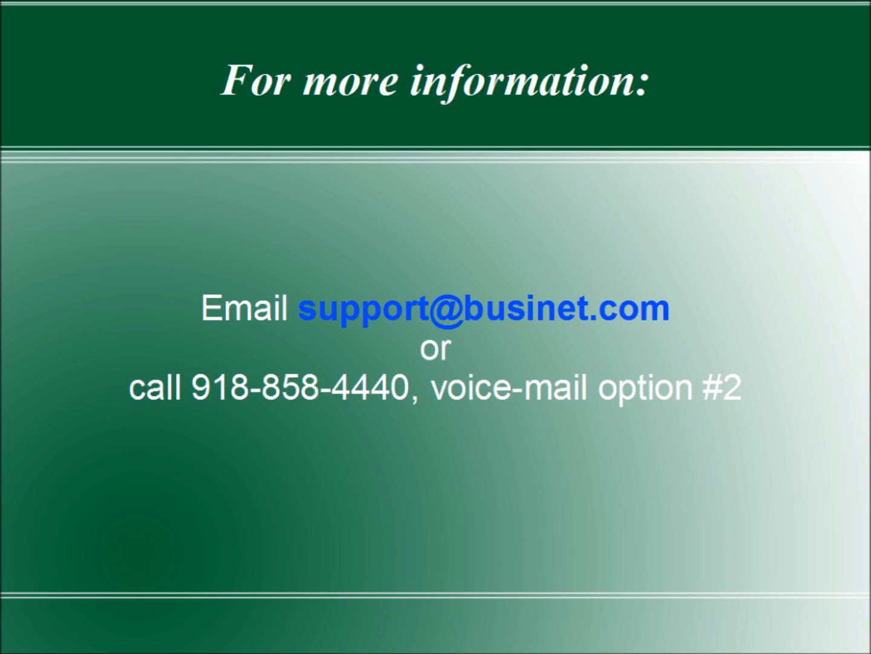